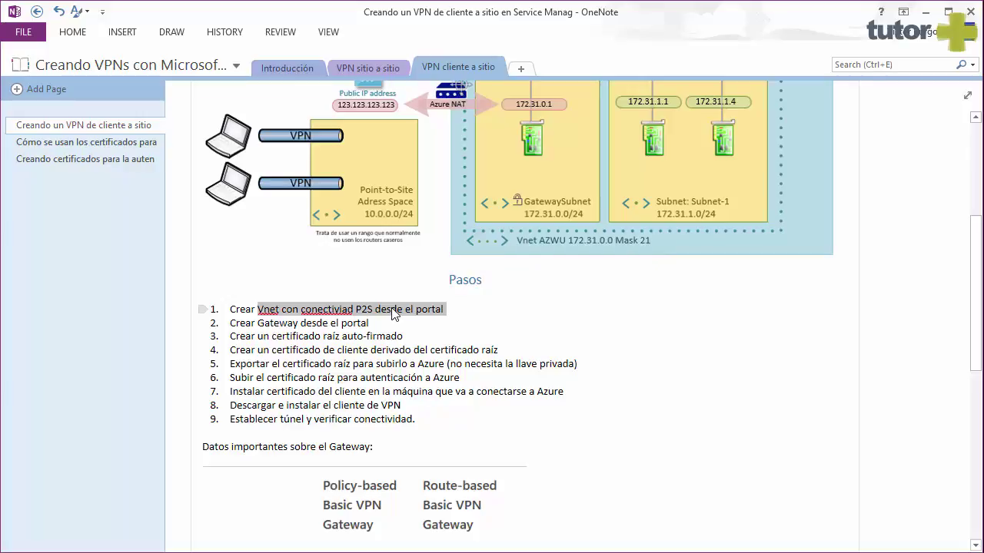
Review the Vnet and gateway creation items in the Pasos list against the topology diagram.
{"action": "left_click", "coordinate": [242, 325]}
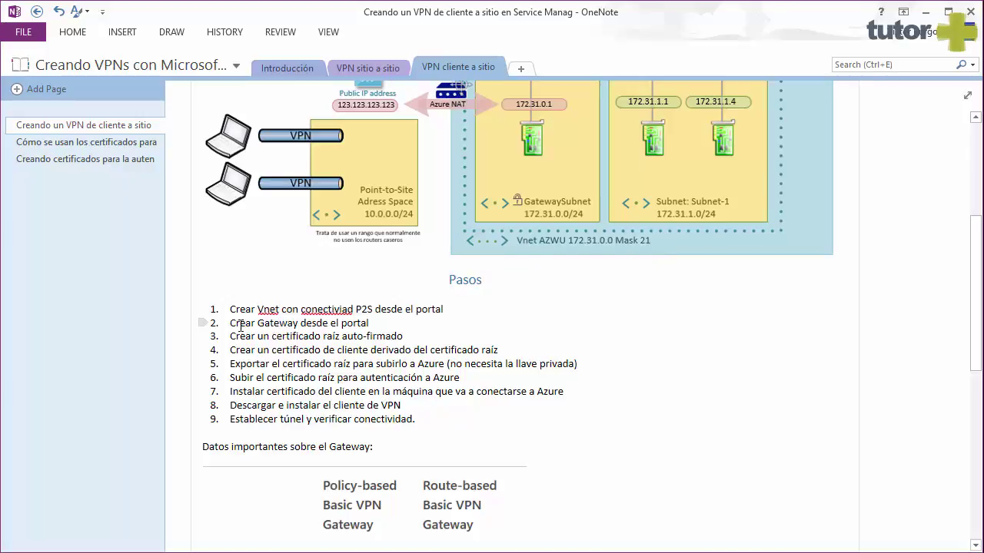
{"action": "left_click_drag", "start_coordinate": [230, 324], "coordinate": [370, 323]}
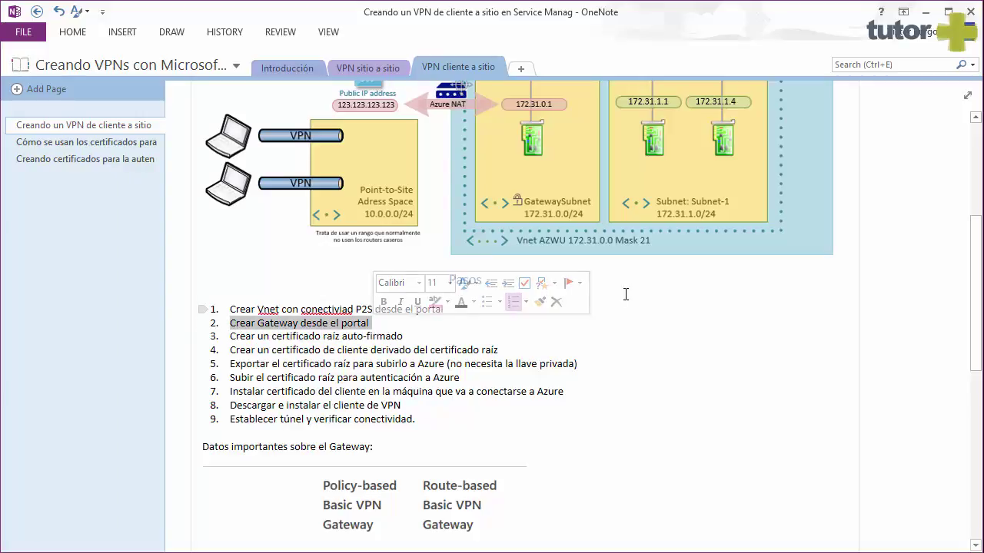
{"action": "scroll", "coordinate": [626, 294], "scroll_direction": "up", "scroll_amount": 3}
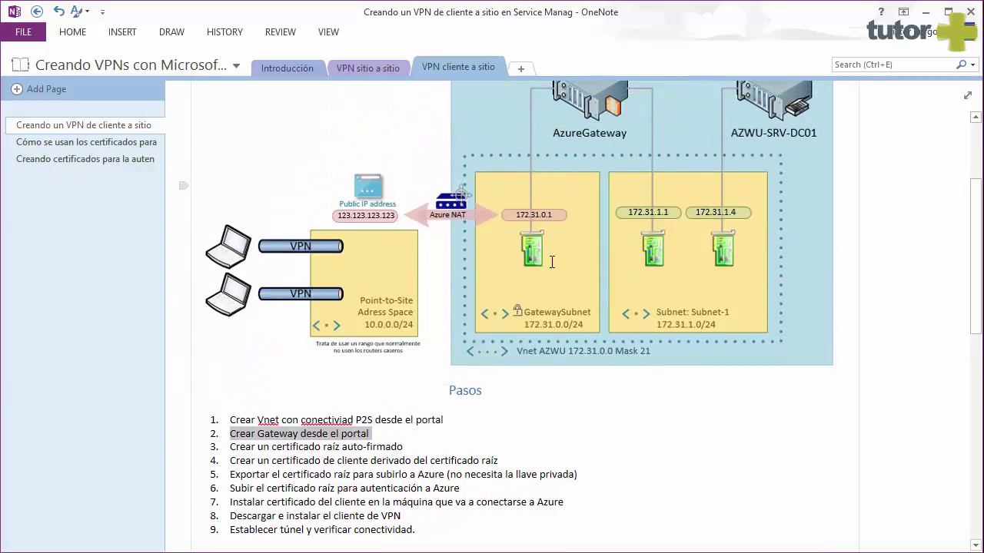
{"action": "scroll", "coordinate": [585, 239], "scroll_direction": "down", "scroll_amount": 2}
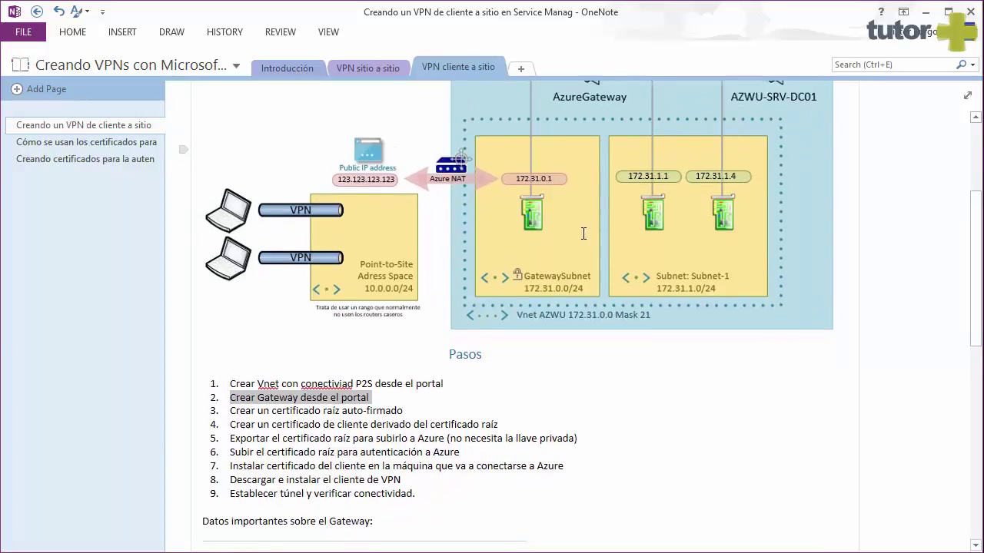
{"action": "scroll", "coordinate": [586, 239], "scroll_direction": "up", "scroll_amount": 3}
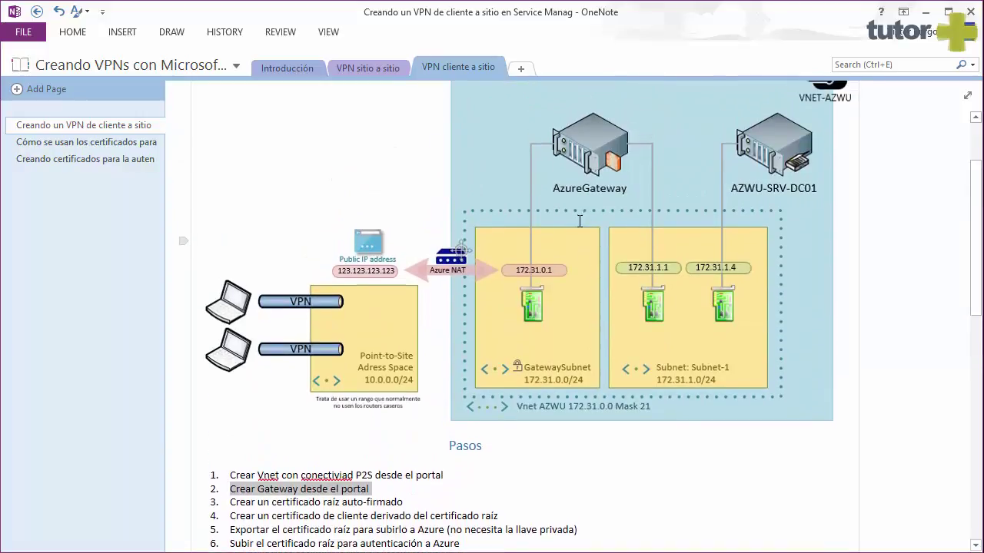
{"action": "scroll", "coordinate": [580, 221], "scroll_direction": "down", "scroll_amount": 3}
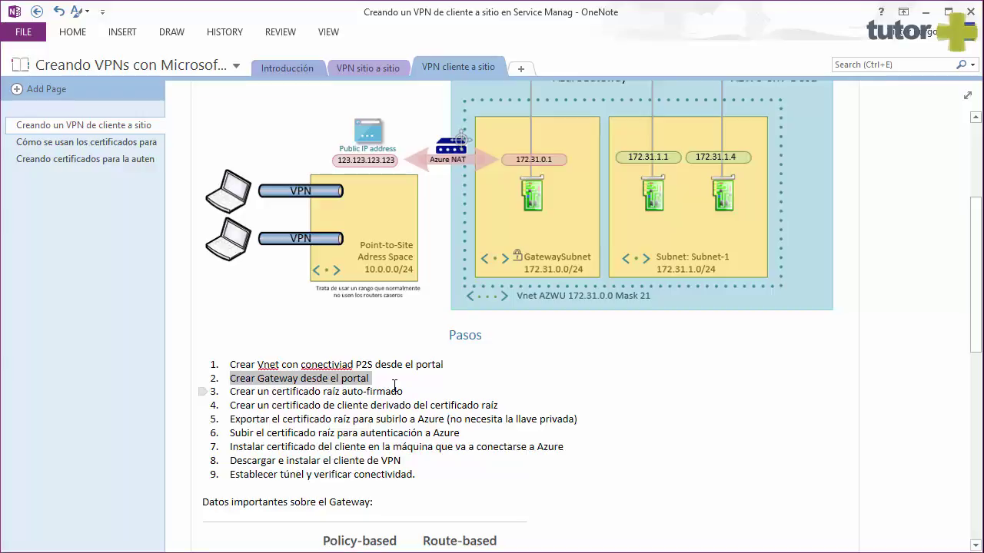
{"action": "left_click", "coordinate": [415, 392]}
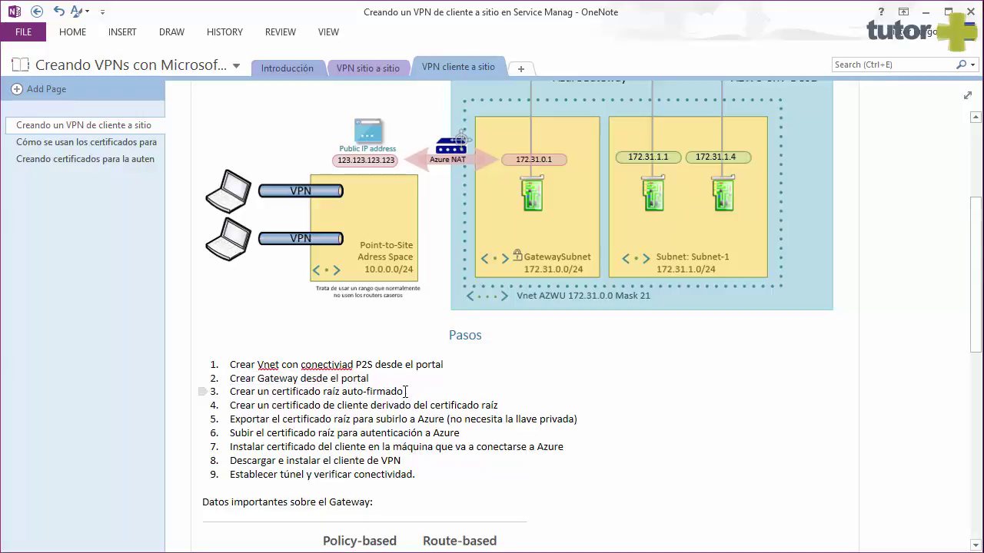
{"action": "double_click", "coordinate": [372, 365]}
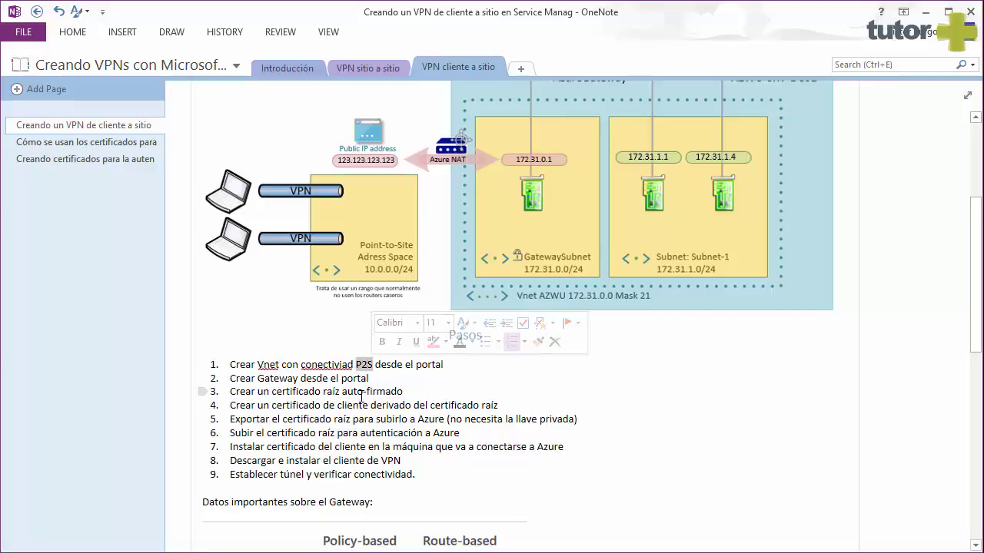
Review the Pasos items on creating the self-signed root certificate and the client certificate derived from it.
{"action": "left_click", "coordinate": [410, 393]}
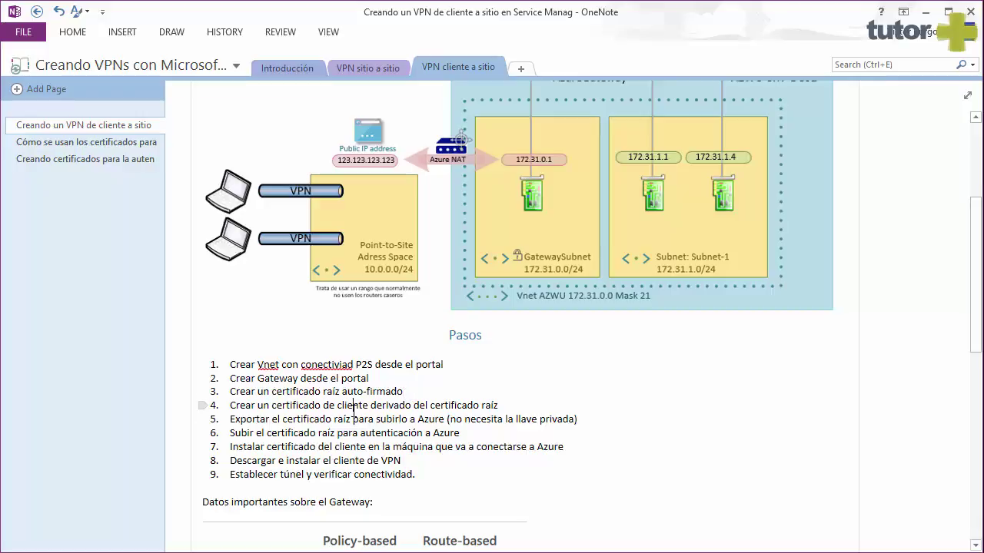
{"action": "left_click_drag", "start_coordinate": [405, 391], "coordinate": [247, 391]}
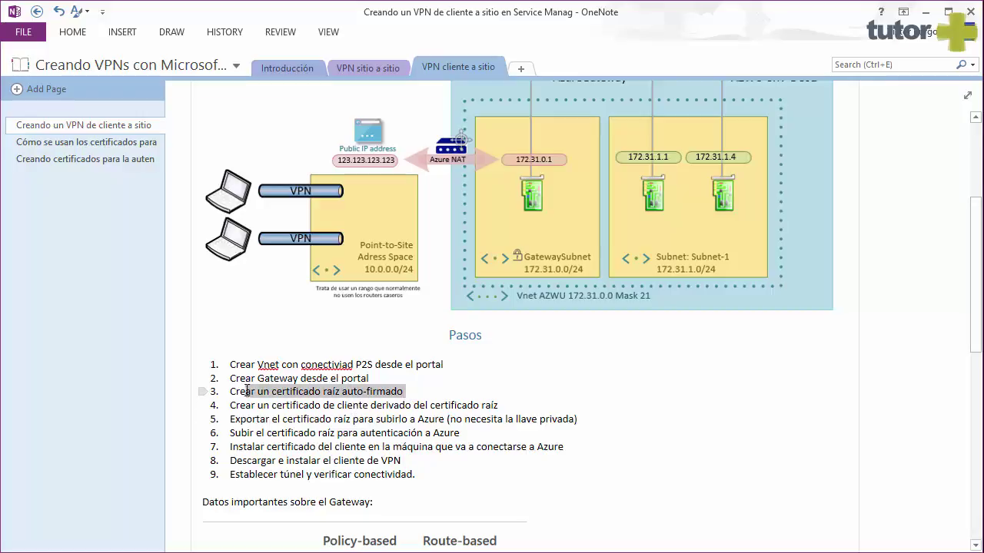
{"action": "left_click", "coordinate": [426, 392]}
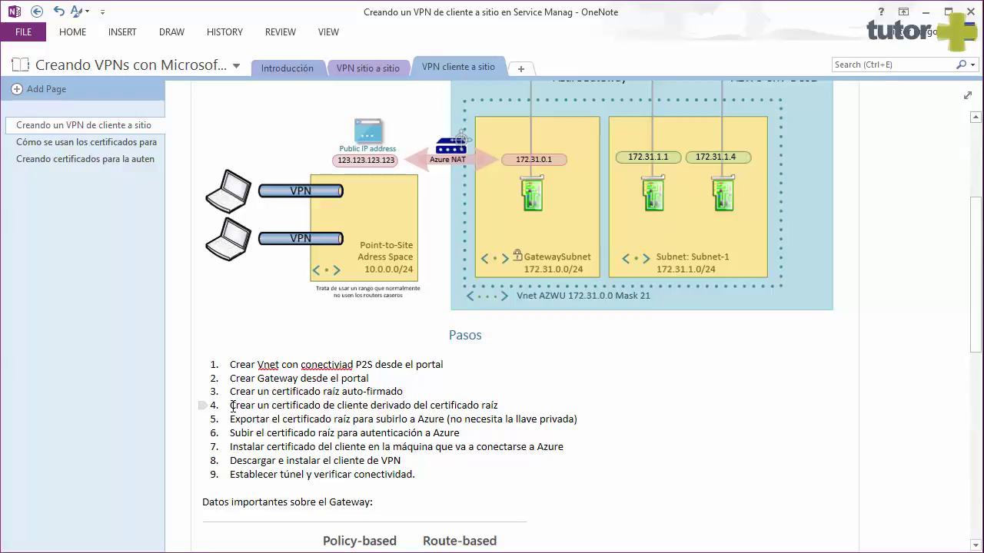
{"action": "left_click_drag", "start_coordinate": [231, 405], "coordinate": [377, 407]}
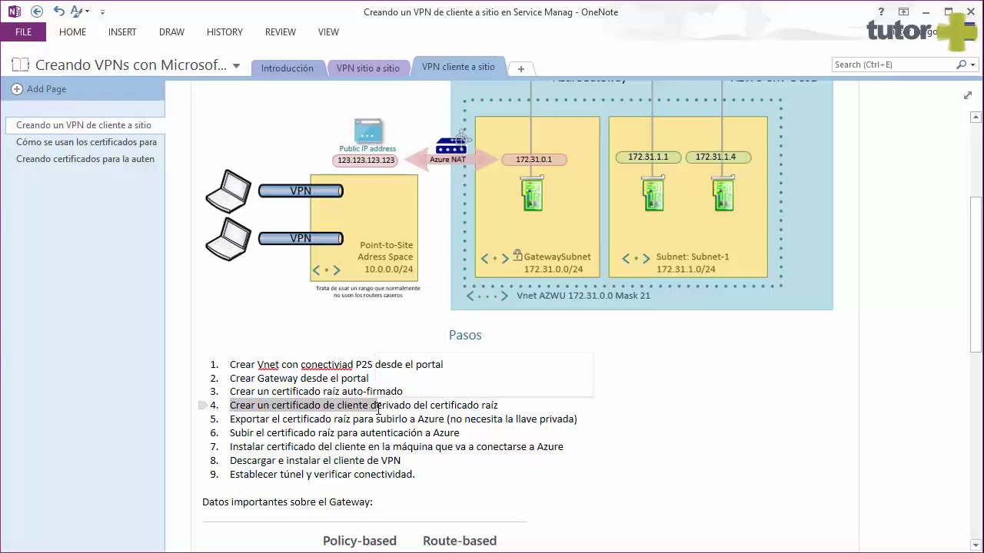
{"action": "left_click", "coordinate": [443, 405]}
{"action": "left_click", "coordinate": [507, 405]}
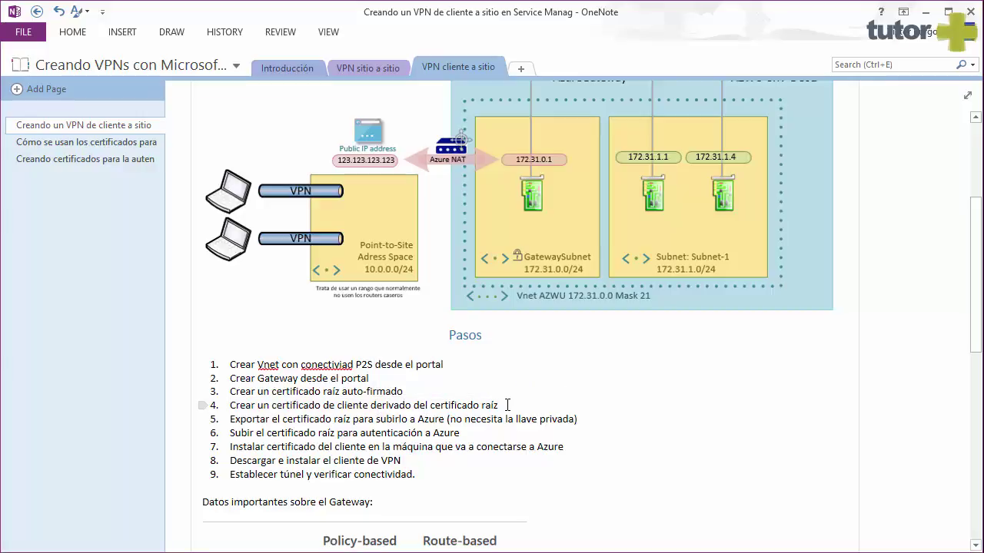
{"action": "left_click_drag", "start_coordinate": [507, 405], "coordinate": [276, 407]}
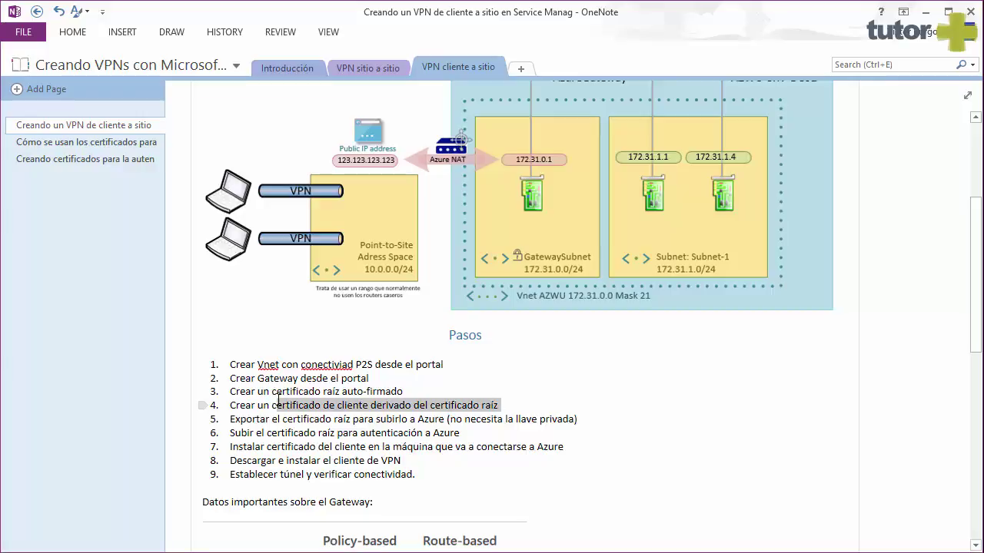
{"action": "left_click", "coordinate": [514, 405]}
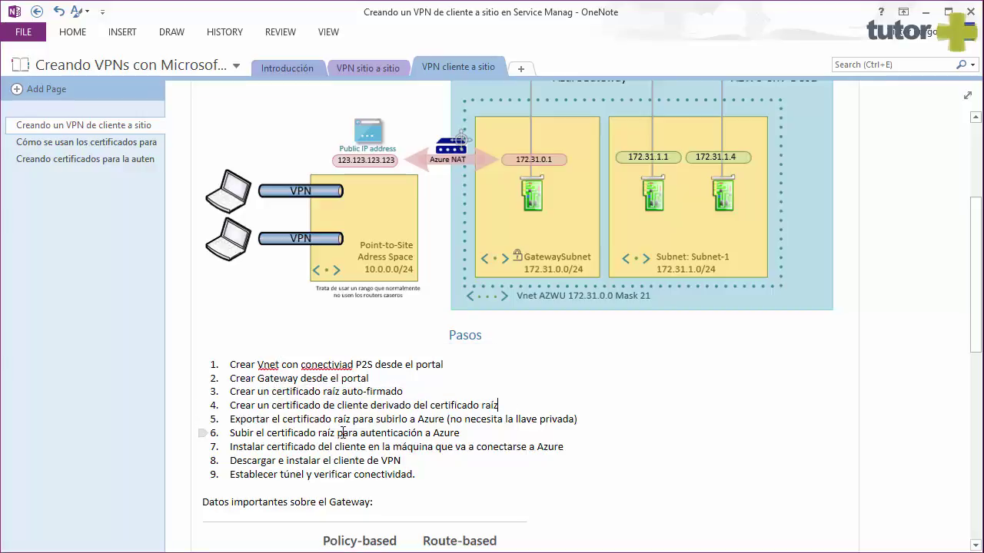
Review exporting the root certificate and uploading it to Azure, comparing both items with the topology diagram.
{"action": "left_click_drag", "start_coordinate": [392, 422], "coordinate": [444, 421]}
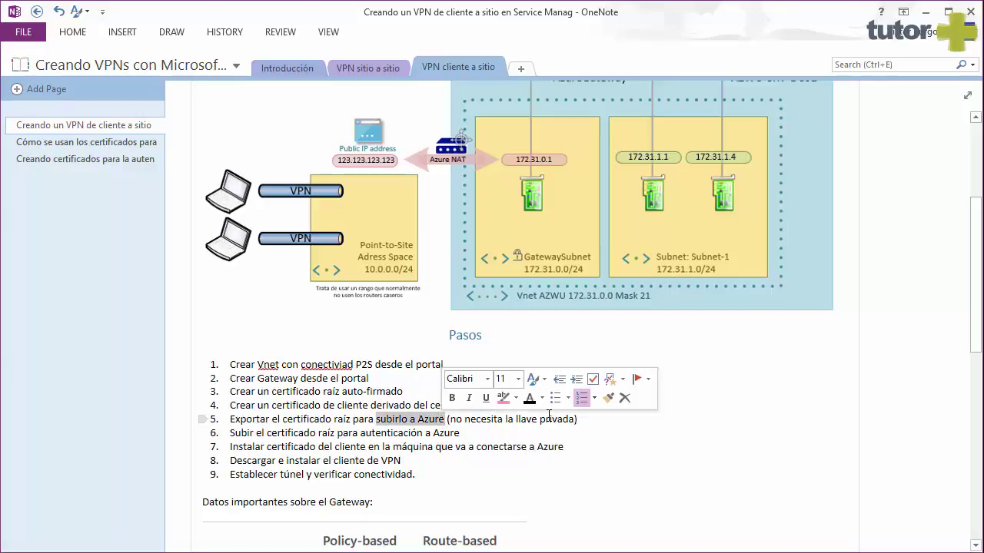
{"action": "scroll", "coordinate": [403, 478], "scroll_direction": "up", "scroll_amount": 1}
{"action": "scroll", "coordinate": [601, 420], "scroll_direction": "up", "scroll_amount": 2}
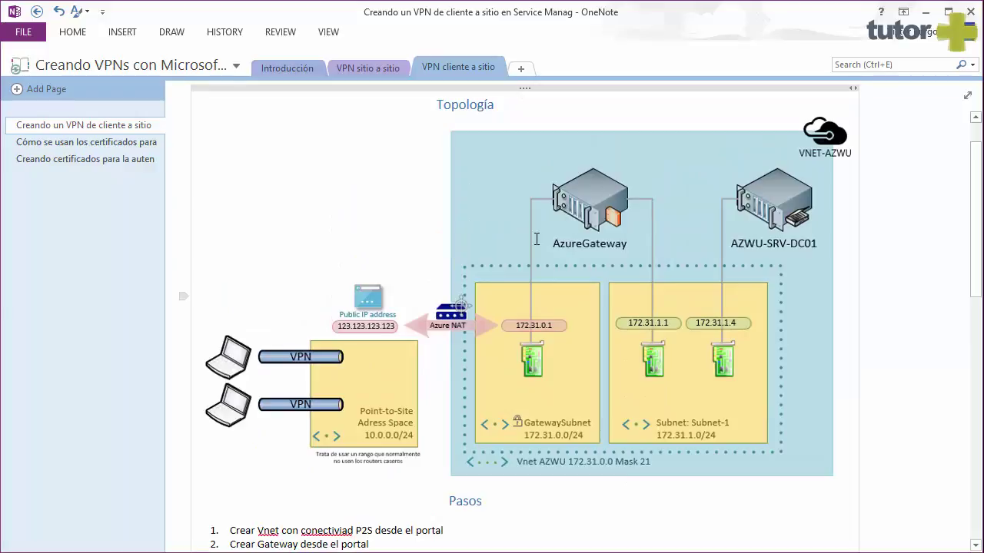
{"action": "scroll", "coordinate": [607, 217], "scroll_direction": "down", "scroll_amount": 4}
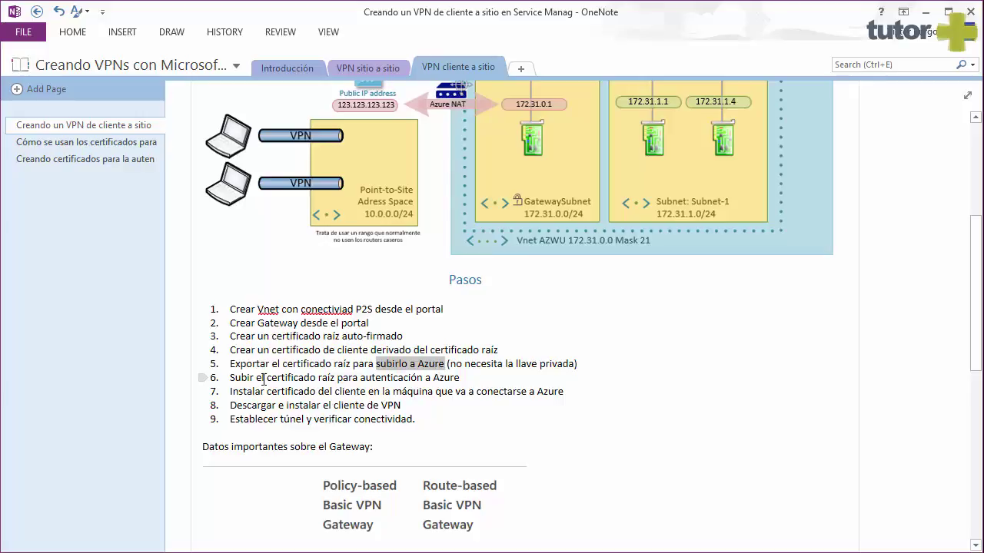
{"action": "scroll", "coordinate": [302, 234], "scroll_direction": "up", "scroll_amount": 2}
{"action": "scroll", "coordinate": [302, 233], "scroll_direction": "up", "scroll_amount": 1}
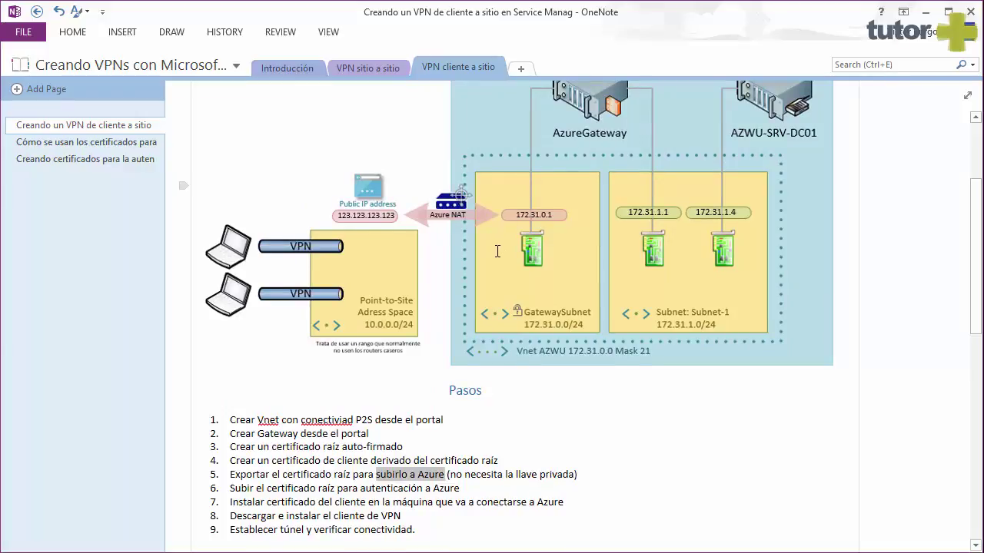
{"action": "scroll", "coordinate": [497, 252], "scroll_direction": "down", "scroll_amount": 3}
Review the Pasos items on installing the client certificate, installing the VPN client and verifying tunnel connectivity.
{"action": "left_click", "coordinate": [235, 397]}
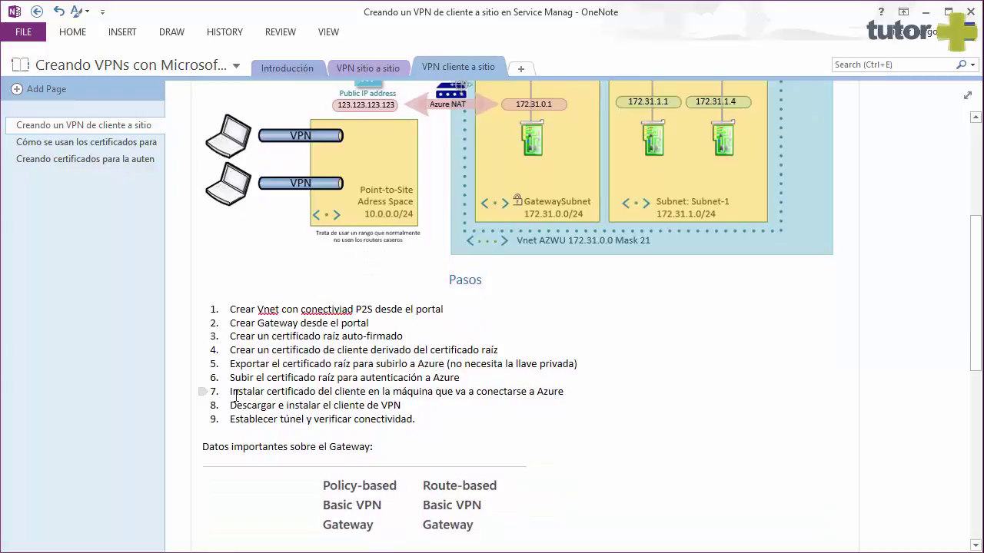
{"action": "left_click_drag", "start_coordinate": [231, 393], "coordinate": [565, 392]}
{"action": "left_click", "coordinate": [408, 392]}
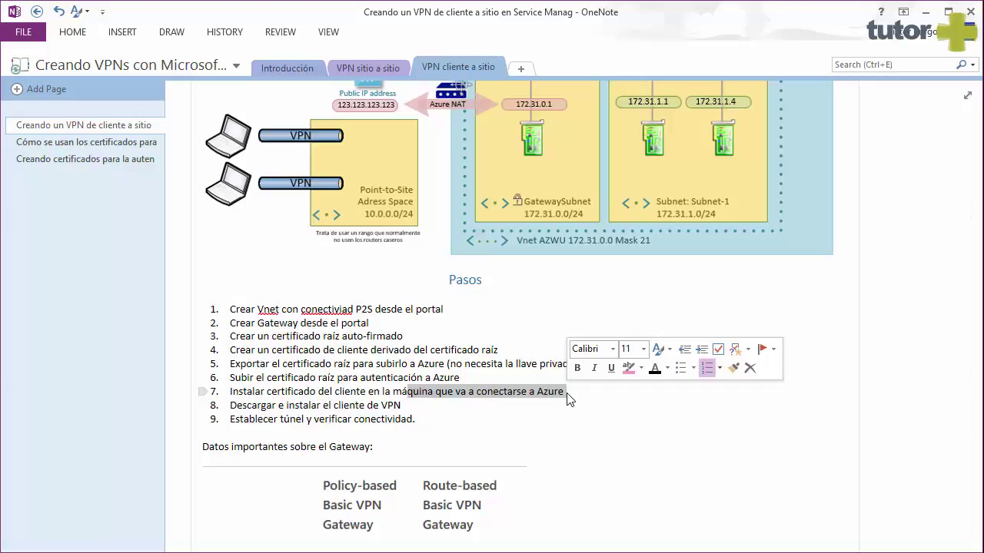
{"action": "left_click", "coordinate": [280, 408]}
{"action": "left_click", "coordinate": [235, 408]}
{"action": "left_click_drag", "start_coordinate": [235, 408], "coordinate": [409, 408]}
{"action": "left_click", "coordinate": [411, 414]}
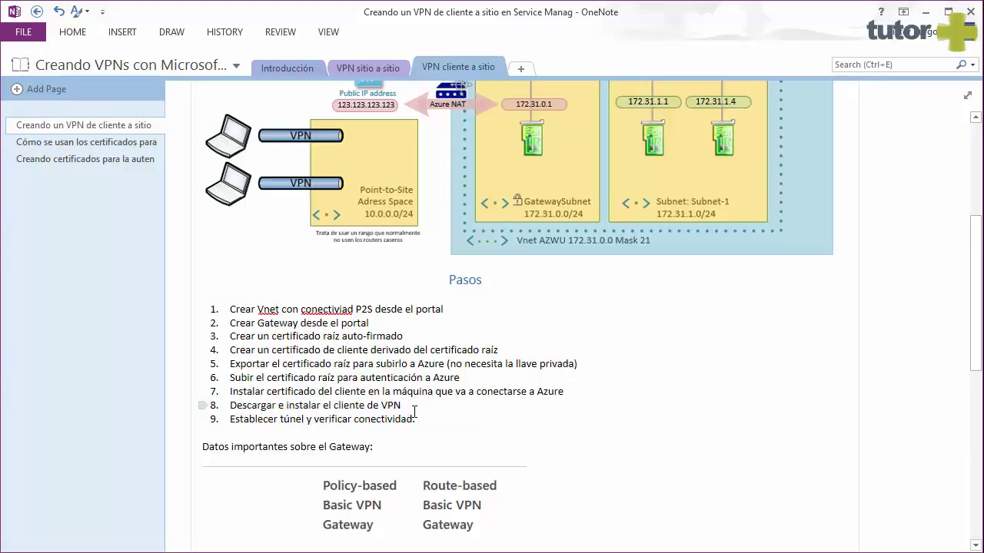
{"action": "left_click_drag", "start_coordinate": [231, 419], "coordinate": [432, 421]}
{"action": "left_click", "coordinate": [432, 421]}
Revisit the first Pasos item on creating the P2S Vnet from the portal and check the topology diagram.
{"action": "left_click_drag", "start_coordinate": [230, 310], "coordinate": [446, 311]}
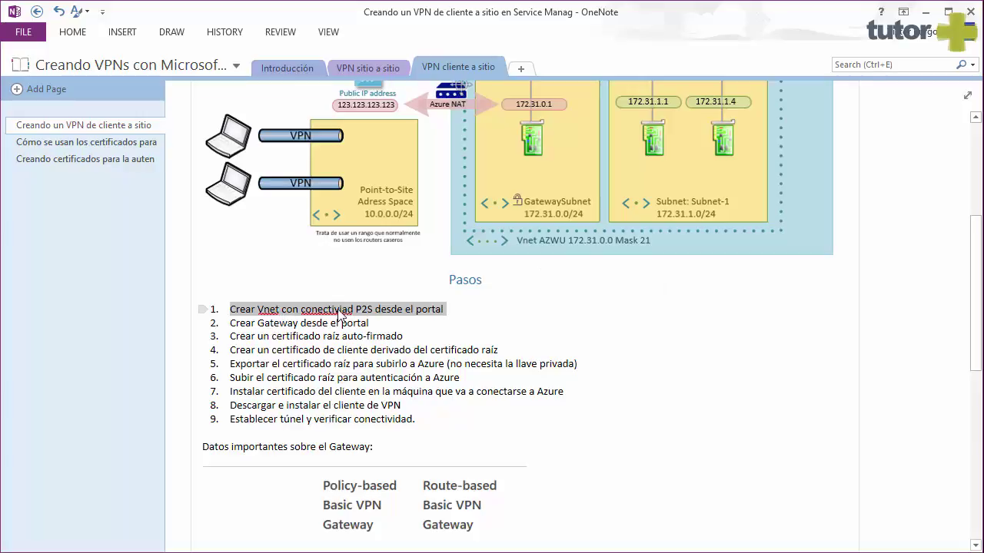
{"action": "left_click", "coordinate": [367, 321]}
{"action": "left_click_drag", "start_coordinate": [356, 309], "coordinate": [445, 309]}
{"action": "left_click", "coordinate": [444, 309]}
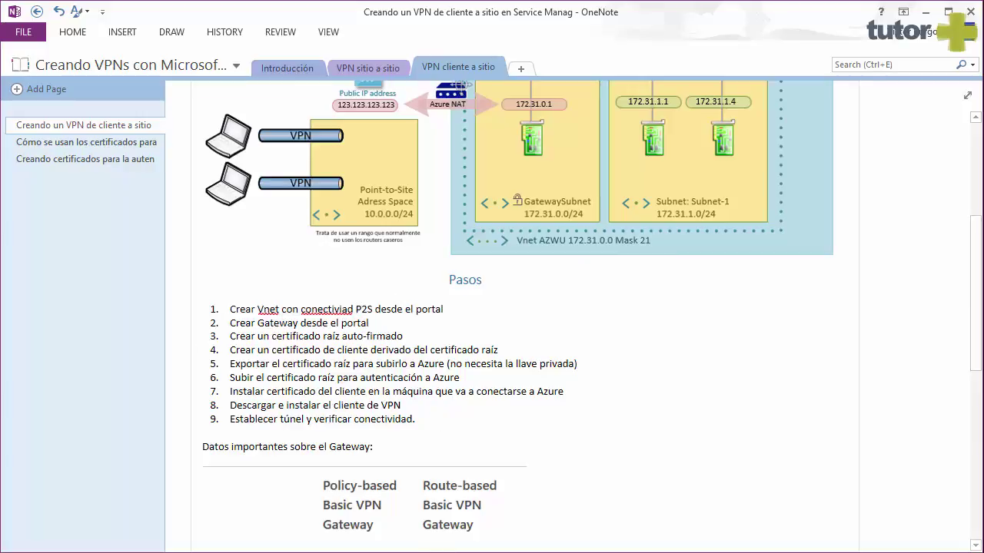
{"action": "left_click", "coordinate": [443, 551]}
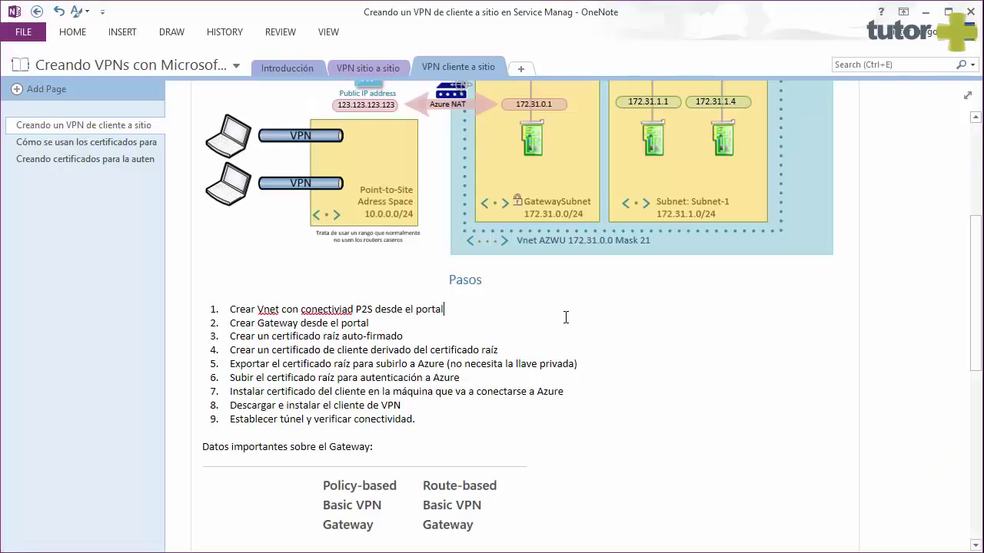
{"action": "scroll", "coordinate": [566, 316], "scroll_direction": "up", "scroll_amount": 3}
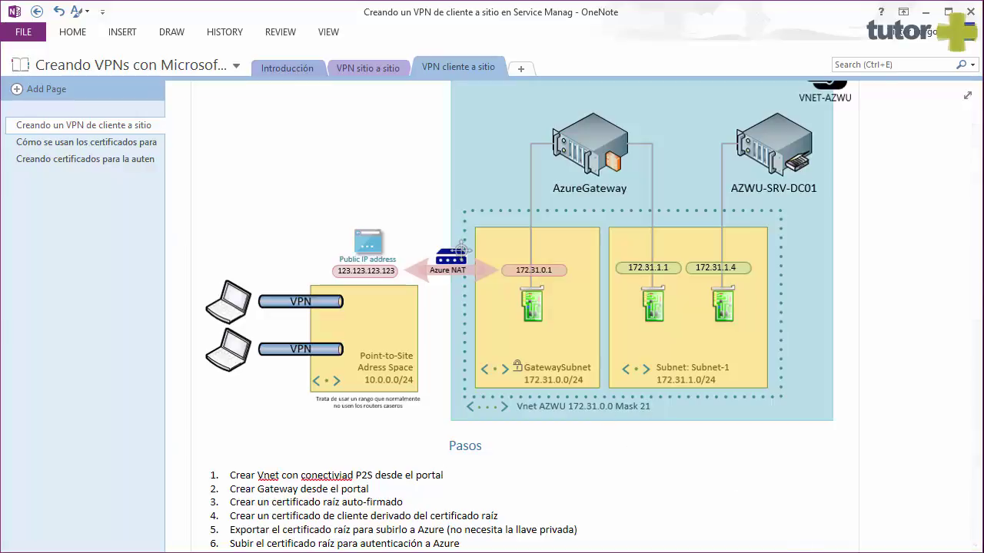
Switch to the Visio topology drawing and copy the label text "Vnet AZWU 172.31.0.0 Mask 21".
{"action": "key", "text": "alt+Tab"}
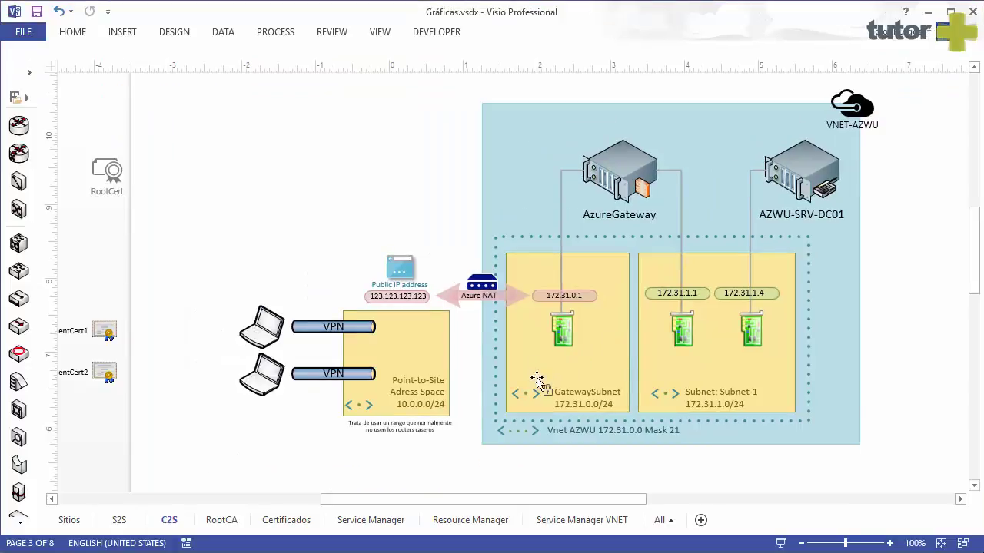
{"action": "left_click", "coordinate": [581, 433]}
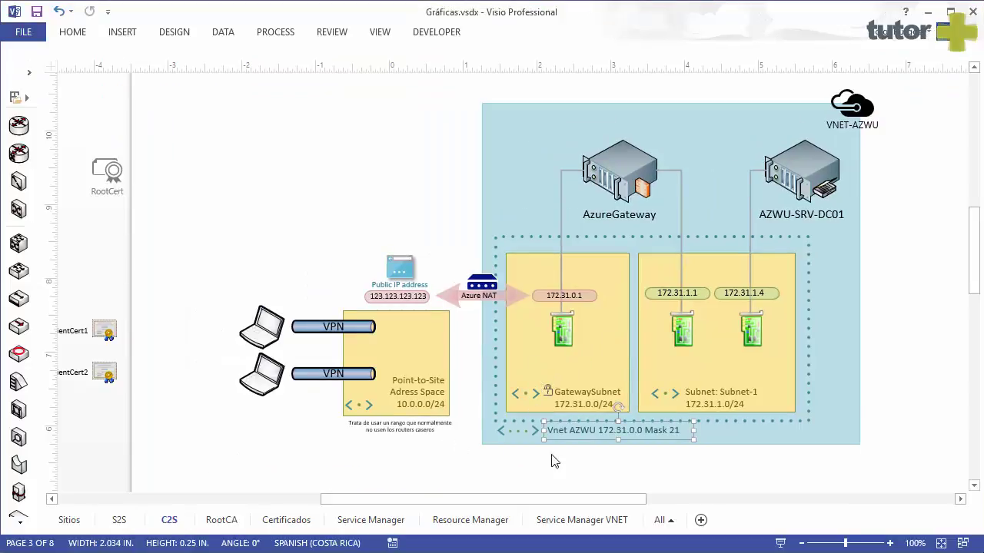
{"action": "double_click", "coordinate": [578, 432]}
{"action": "key", "text": "ctrl+c"}
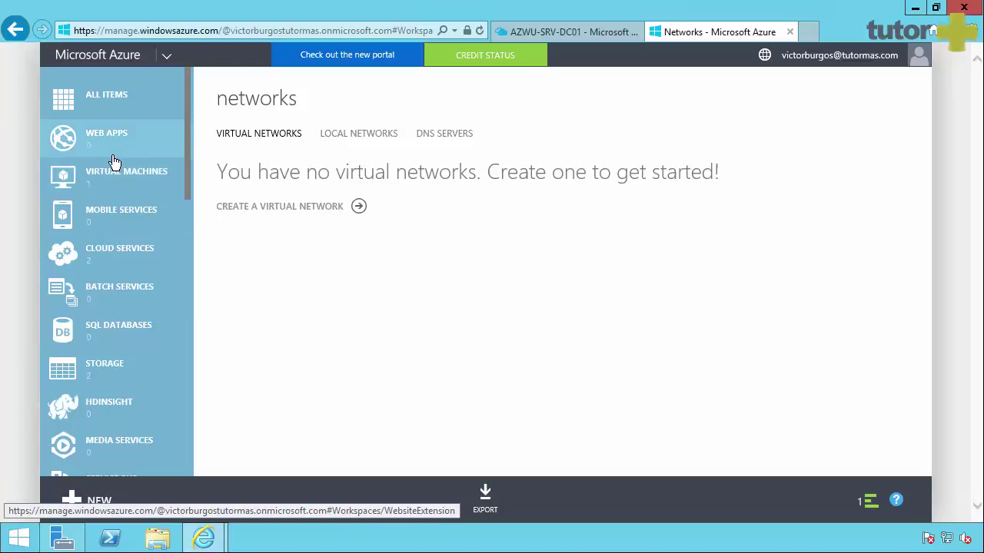
In the Azure portal, start creating a virtual network and paste "Vnet AZWU 172.31.0.0 Mask 21" as its name.
{"action": "scroll", "coordinate": [113, 166], "scroll_direction": "down", "scroll_amount": 3}
{"action": "scroll", "coordinate": [121, 184], "scroll_direction": "up", "scroll_amount": 2}
{"action": "scroll", "coordinate": [121, 187], "scroll_direction": "down", "scroll_amount": 10}
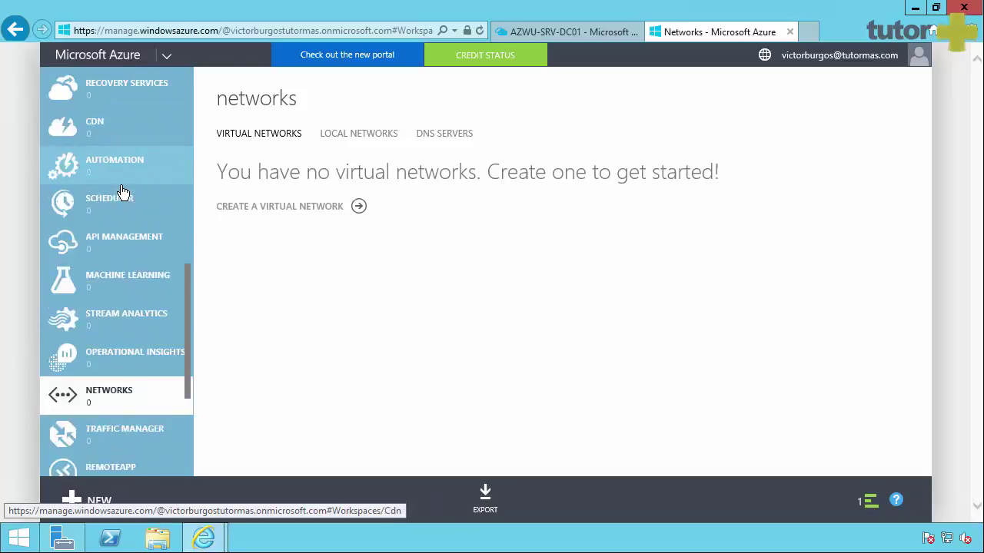
{"action": "scroll", "coordinate": [121, 193], "scroll_direction": "down", "scroll_amount": 2}
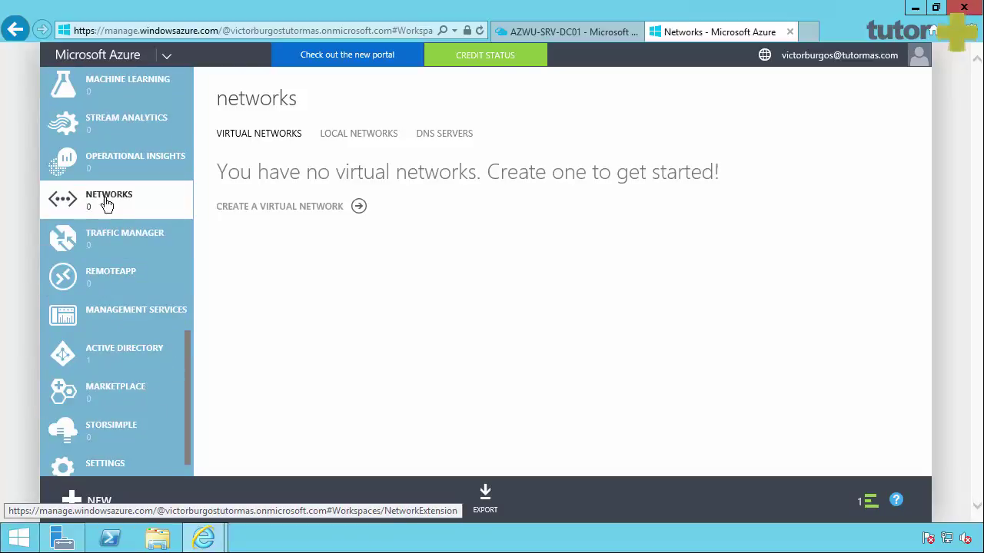
{"action": "left_click", "coordinate": [300, 214]}
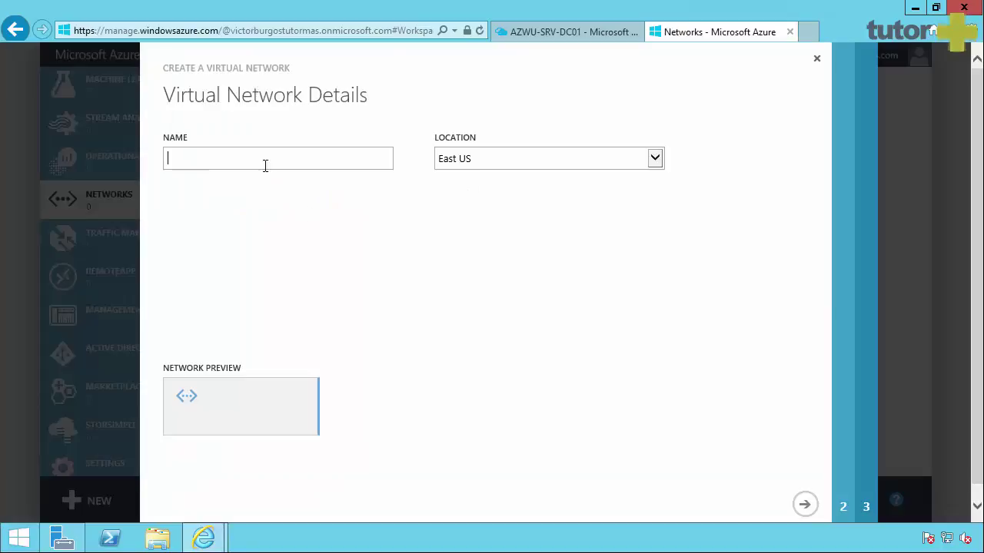
{"action": "key", "text": "ctrl+v"}
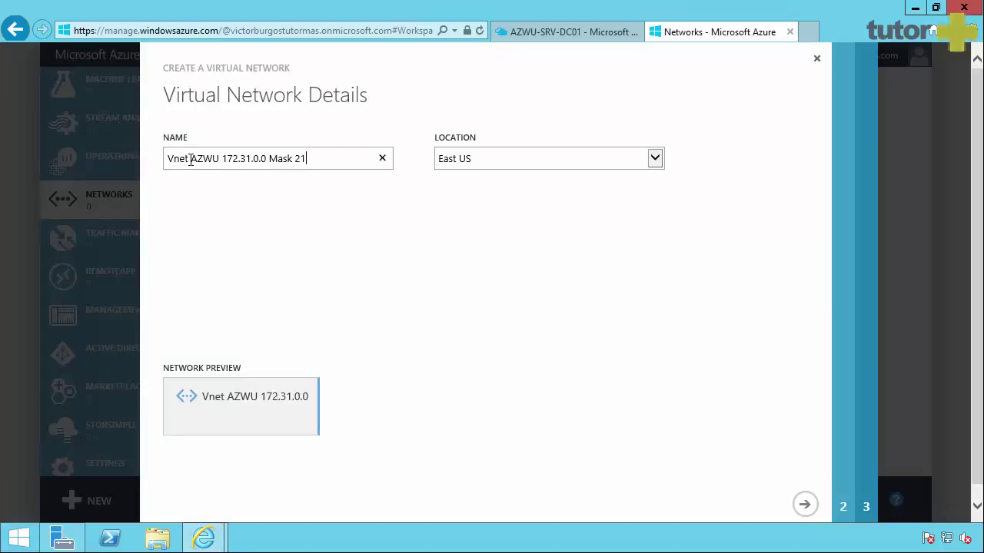
Examine the AZWU and Mask parts of the new virtual network's name.
{"action": "left_click_drag", "start_coordinate": [191, 158], "coordinate": [223, 159]}
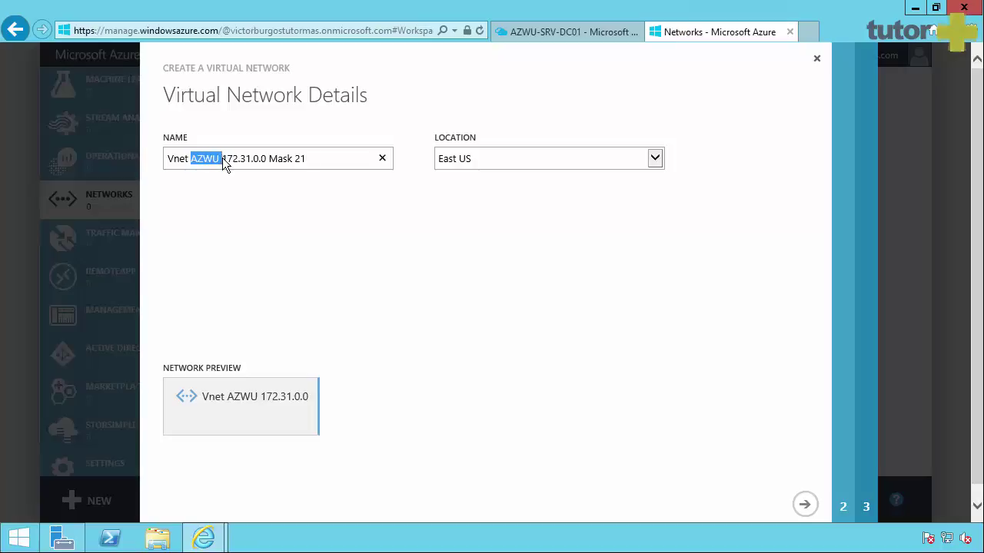
{"action": "left_click", "coordinate": [318, 159]}
{"action": "left_click", "coordinate": [269, 159]}
{"action": "left_click_drag", "start_coordinate": [273, 159], "coordinate": [292, 159]}
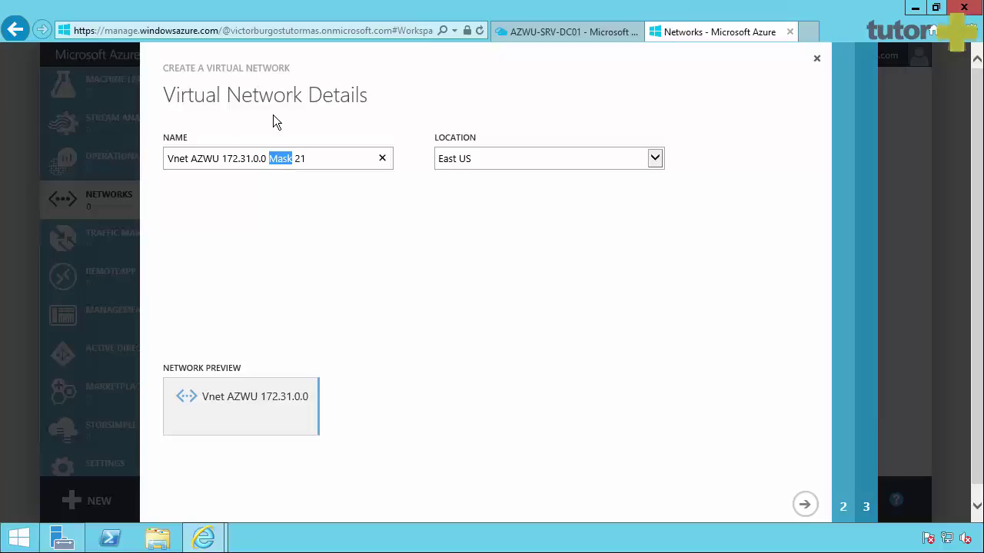
Set the virtual network's location to West US, check its name preview and continue to the DNS and VPN connectivity settings.
{"action": "left_click", "coordinate": [268, 158]}
{"action": "left_click_drag", "start_coordinate": [269, 158], "coordinate": [293, 158]}
{"action": "left_click", "coordinate": [471, 160]}
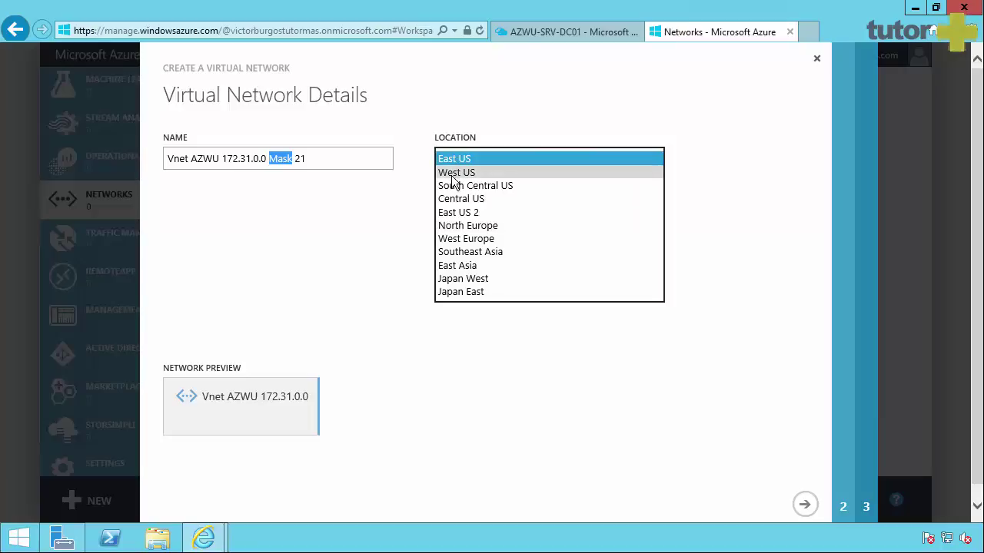
{"action": "left_click", "coordinate": [453, 174]}
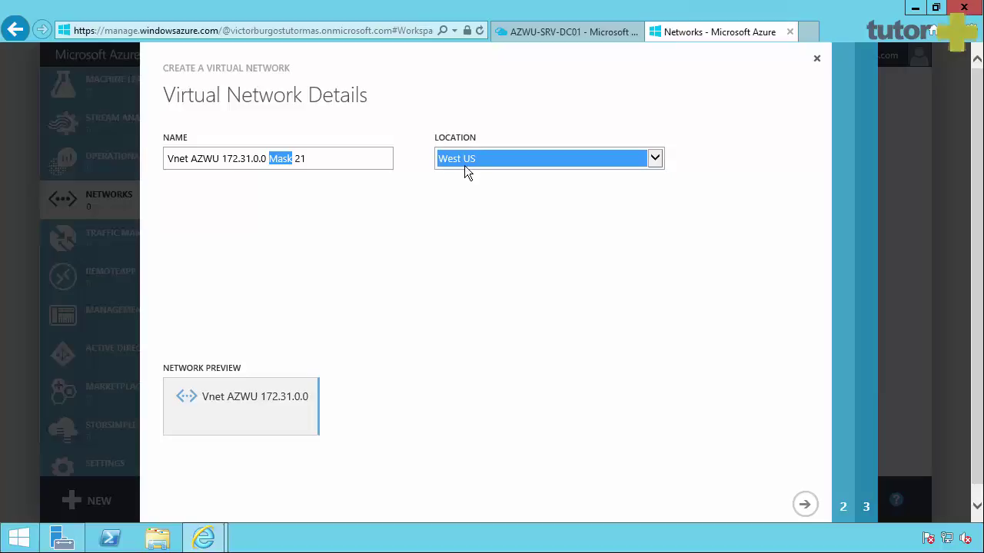
{"action": "left_click", "coordinate": [464, 164]}
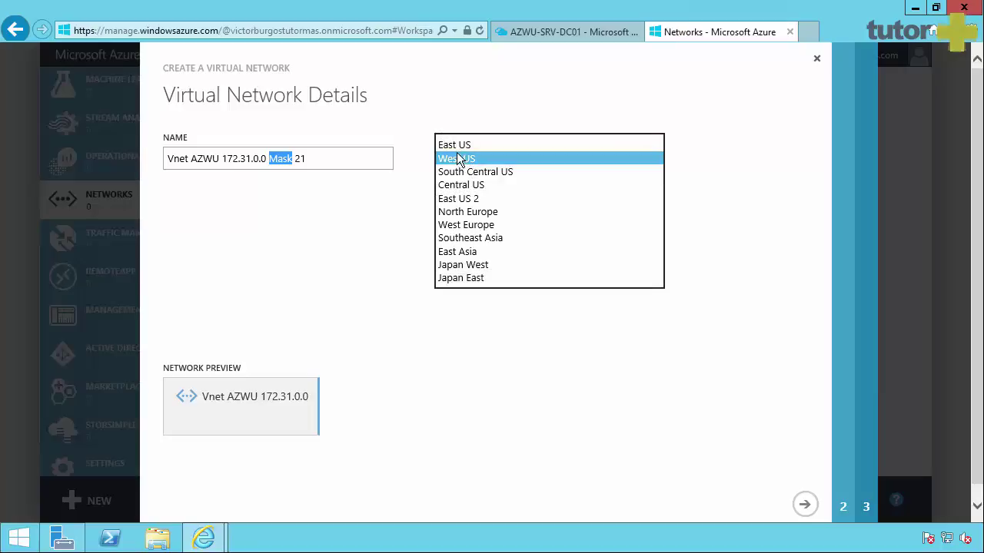
{"action": "left_click", "coordinate": [416, 159]}
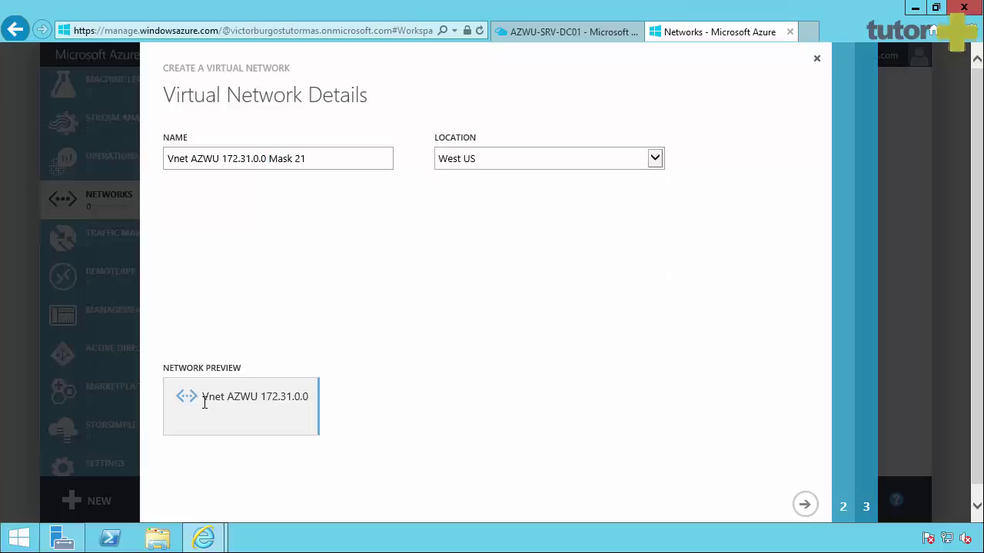
{"action": "left_click_drag", "start_coordinate": [202, 397], "coordinate": [299, 425]}
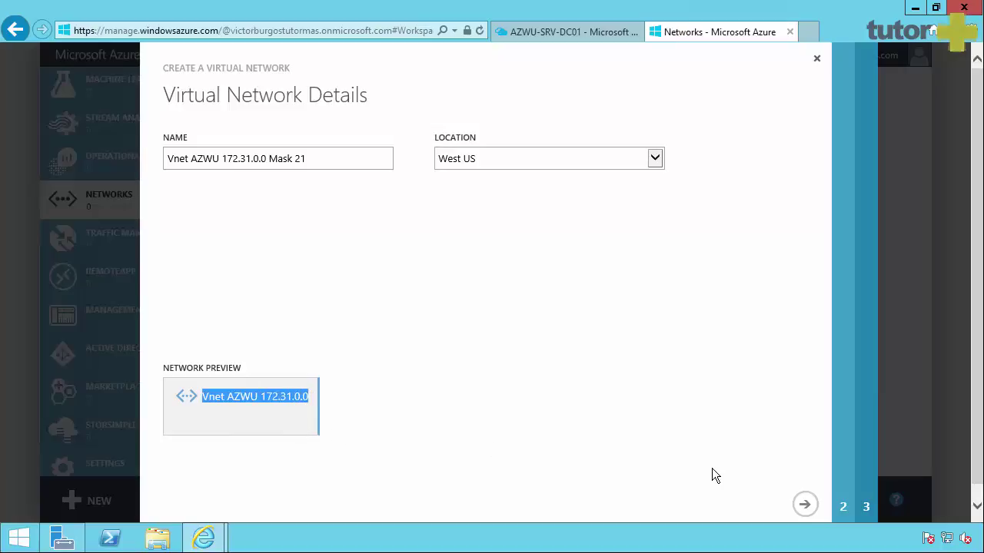
{"action": "left_click", "coordinate": [806, 507]}
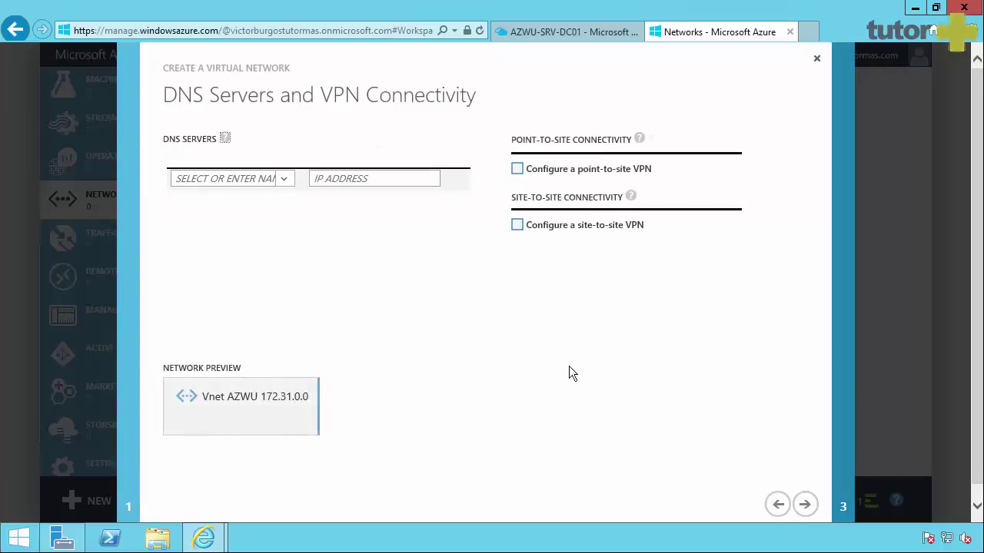
Switch to the Visio topology drawing and examine the VNET-AZWU area and the AZWU-SRV-DC01 server.
{"action": "left_click_drag", "start_coordinate": [166, 94], "coordinate": [445, 96]}
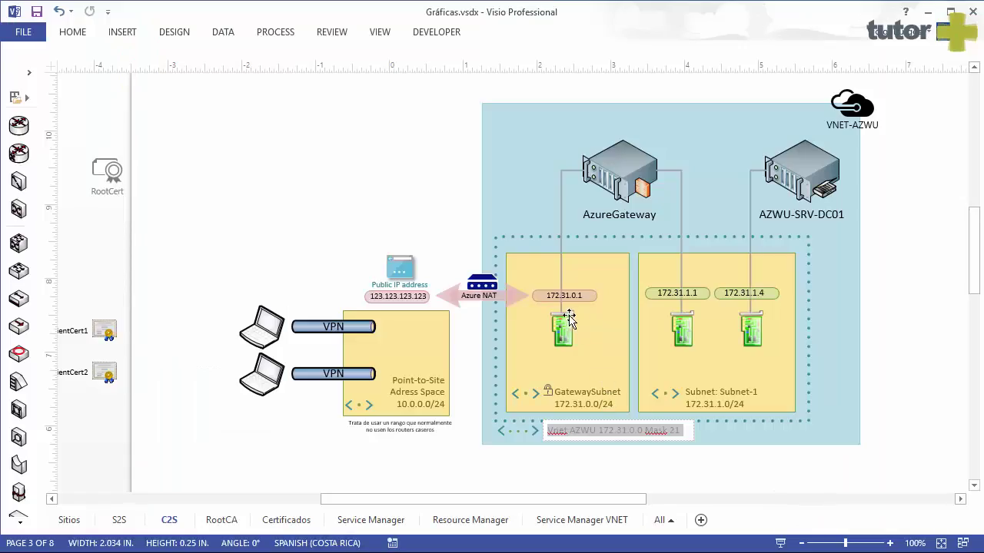
{"action": "left_click", "coordinate": [505, 112]}
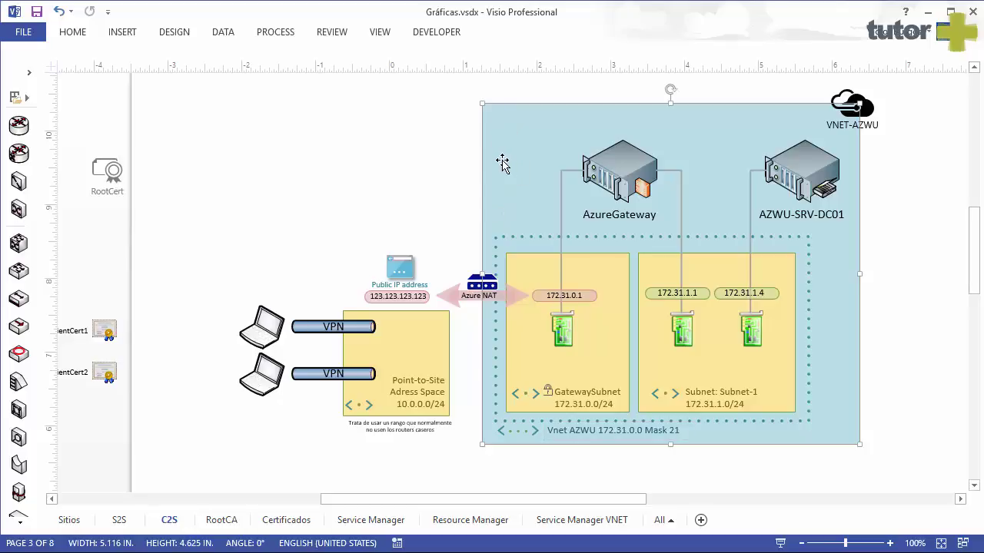
{"action": "left_click", "coordinate": [809, 184]}
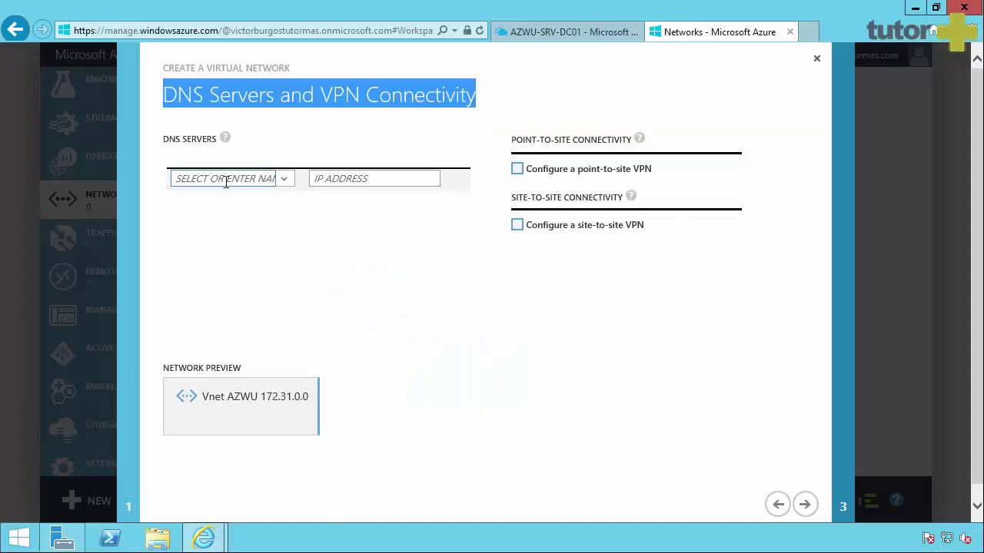
In the Azure portal, add Google1 and Google2 as the virtual network's DNS servers.
{"action": "left_click", "coordinate": [224, 179]}
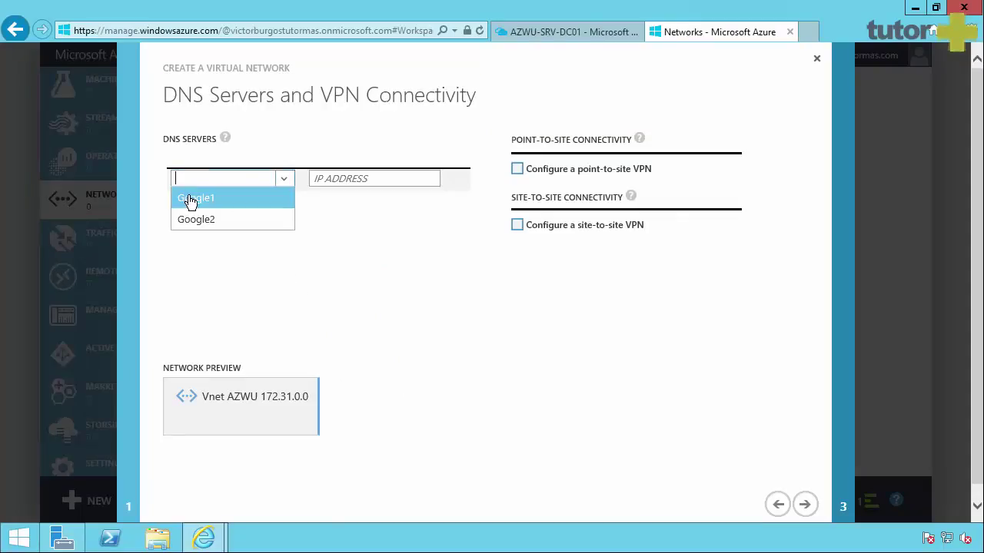
{"action": "left_click", "coordinate": [195, 199]}
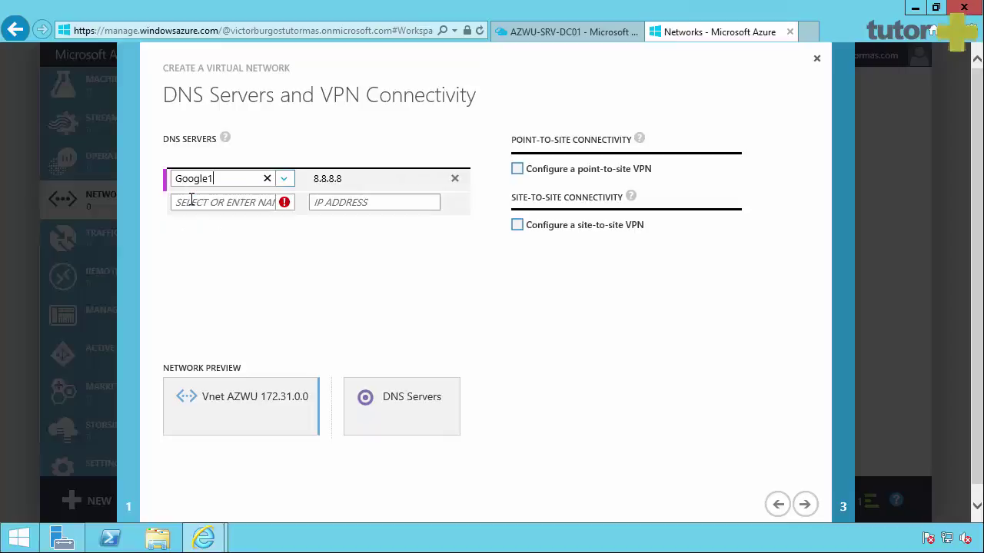
{"action": "left_click", "coordinate": [193, 202]}
{"action": "left_click", "coordinate": [200, 223]}
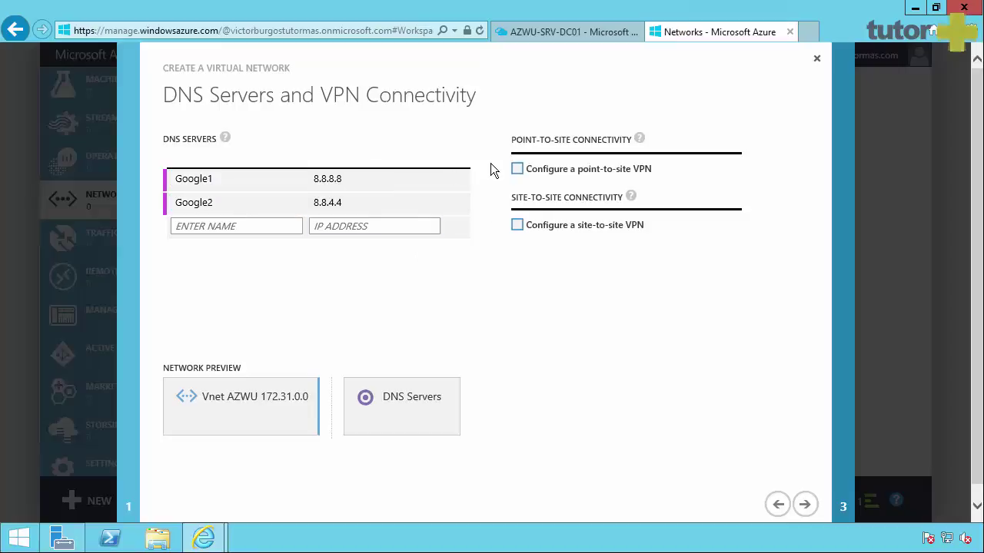
Enable the point-to-site VPN, leave site-to-site disabled, and continue to the point-to-site connectivity settings.
{"action": "left_click_drag", "start_coordinate": [515, 139], "coordinate": [642, 140]}
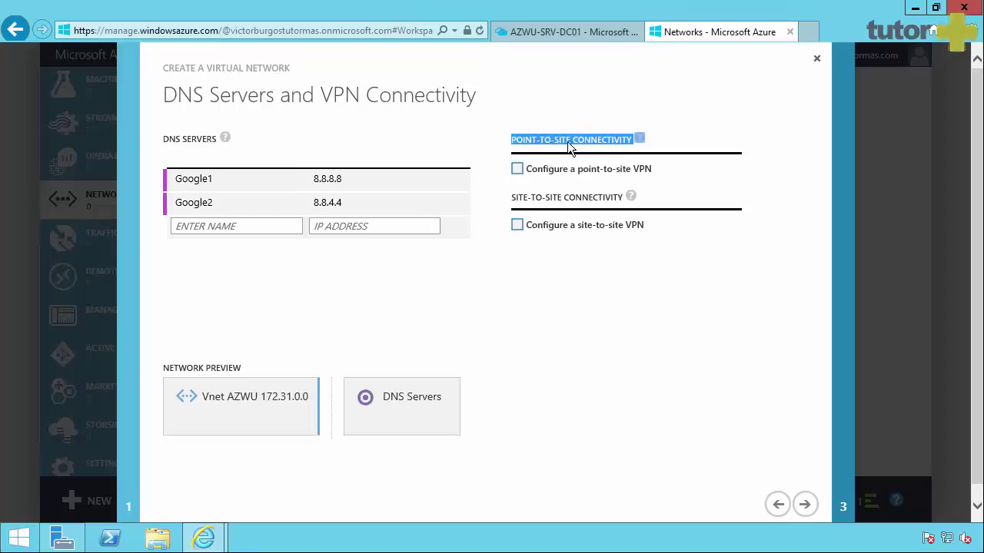
{"action": "left_click", "coordinate": [517, 170]}
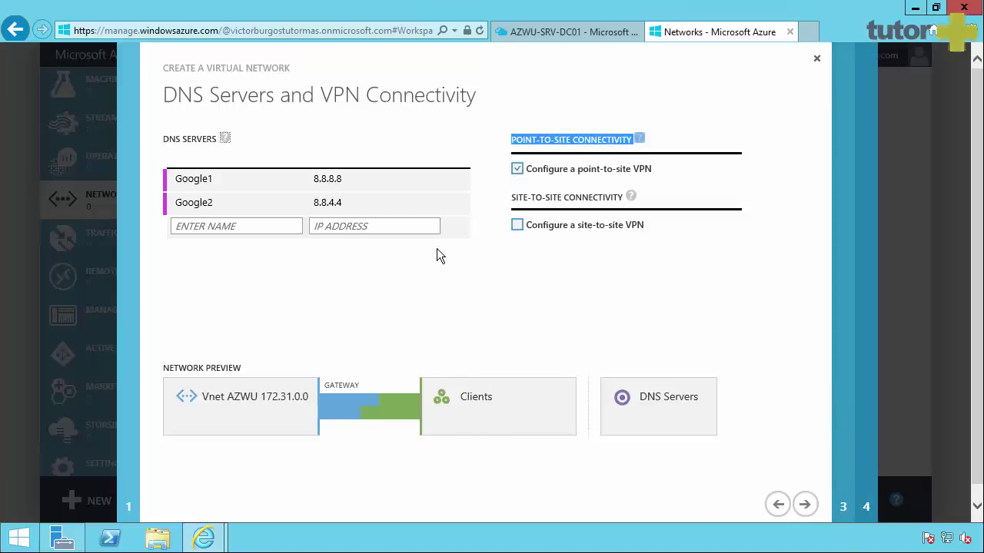
{"action": "left_click", "coordinate": [517, 169]}
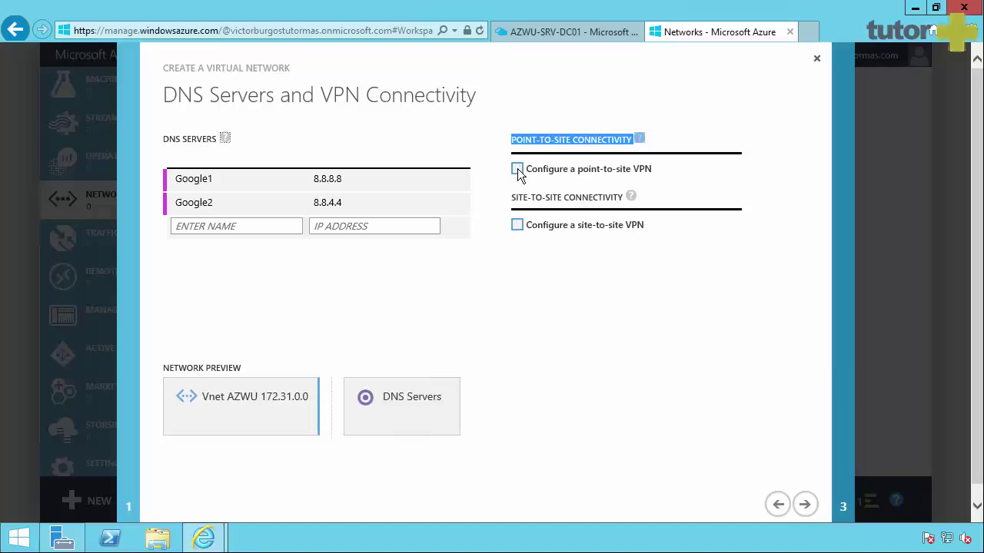
{"action": "left_click", "coordinate": [517, 168]}
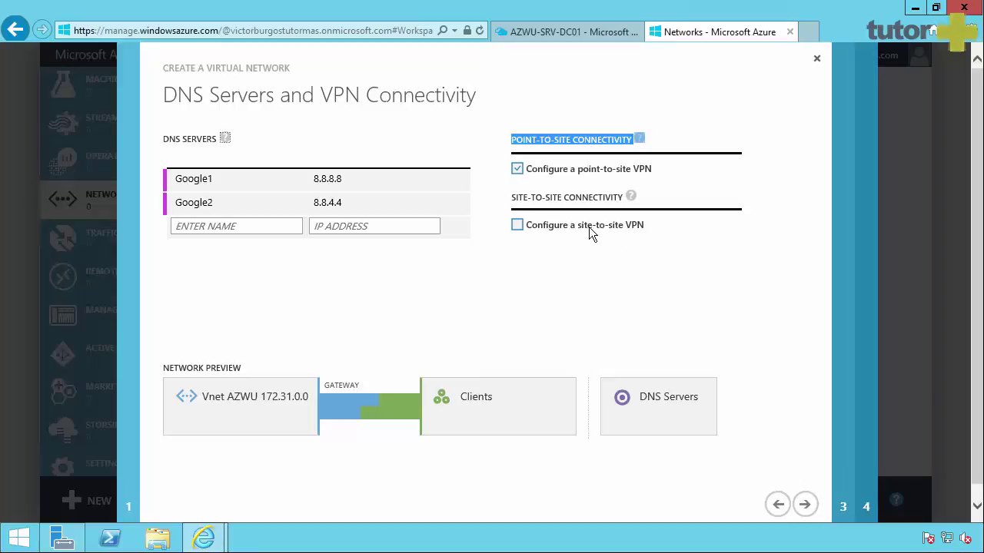
{"action": "left_click_drag", "start_coordinate": [511, 197], "coordinate": [590, 197]}
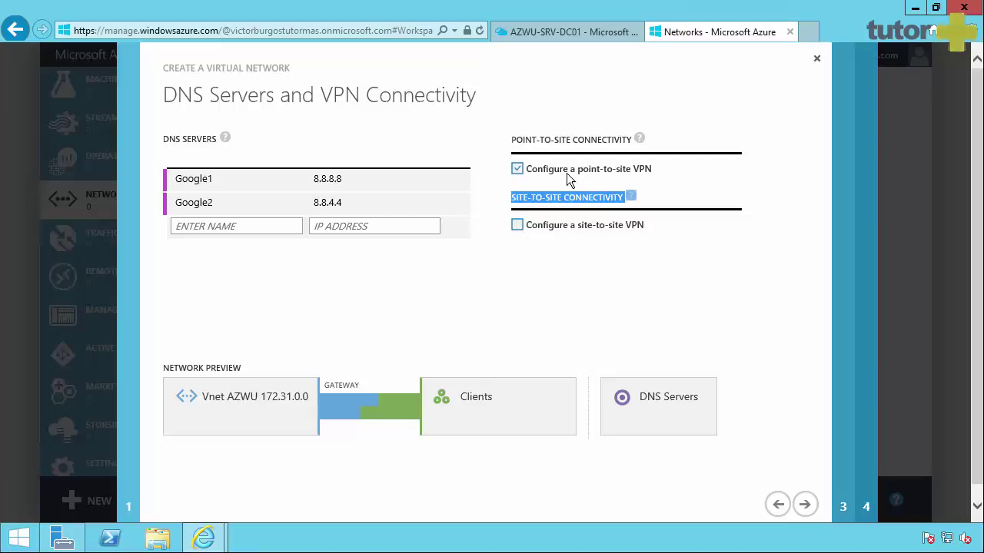
{"action": "left_click", "coordinate": [805, 506]}
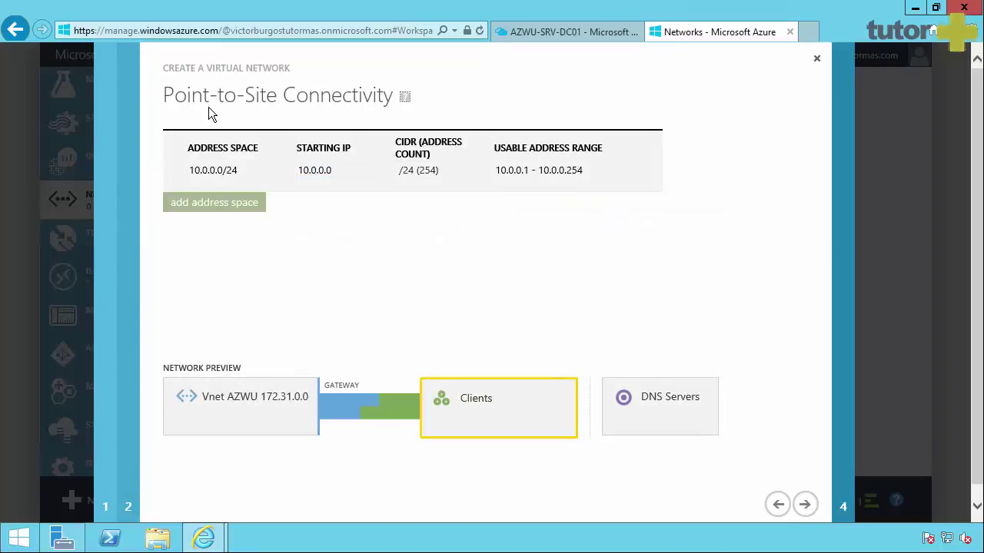
Compare the point-to-site starting IP and usable address range with the Point-to-Site address space and its home-router note in the Visio drawing.
{"action": "left_click", "coordinate": [299, 170]}
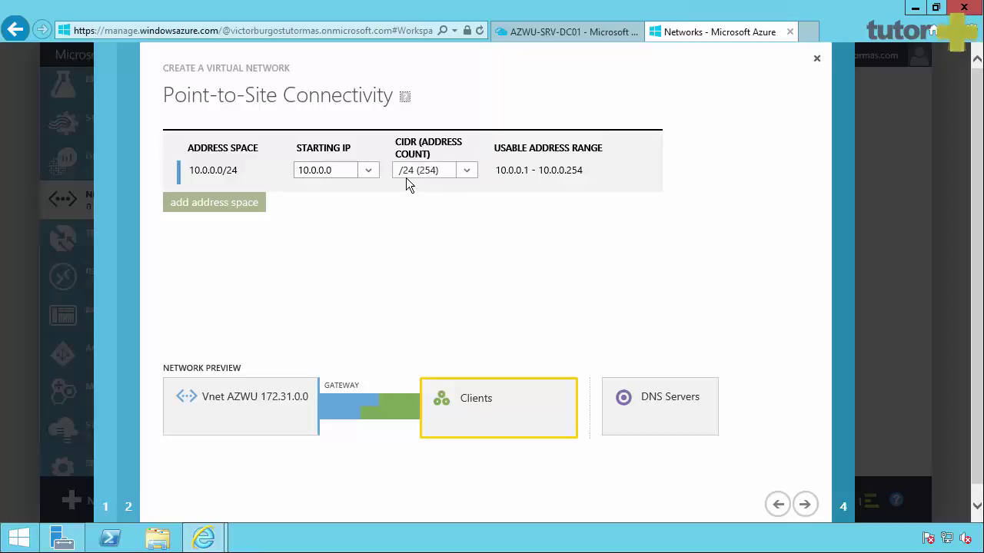
{"action": "triple_click", "coordinate": [522, 170]}
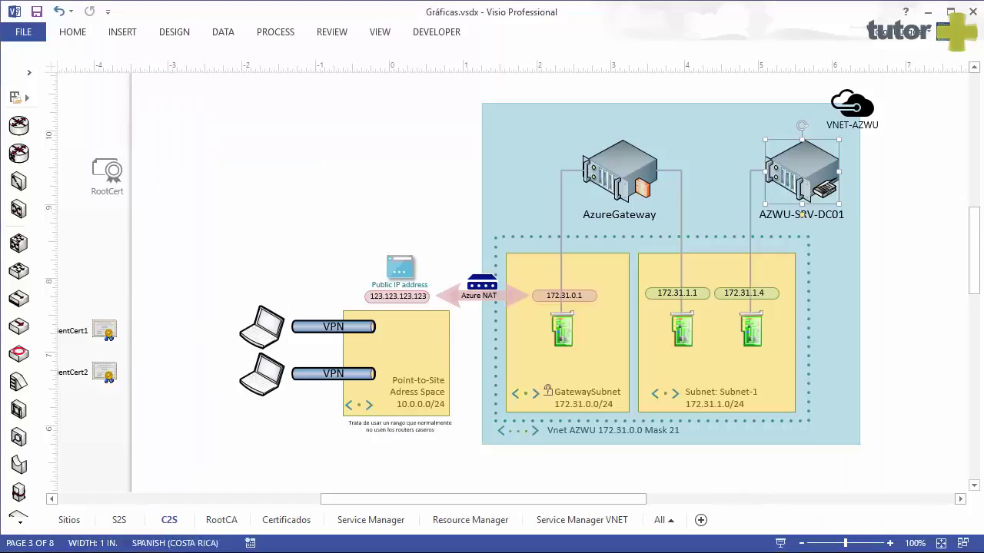
{"action": "left_click", "coordinate": [413, 356]}
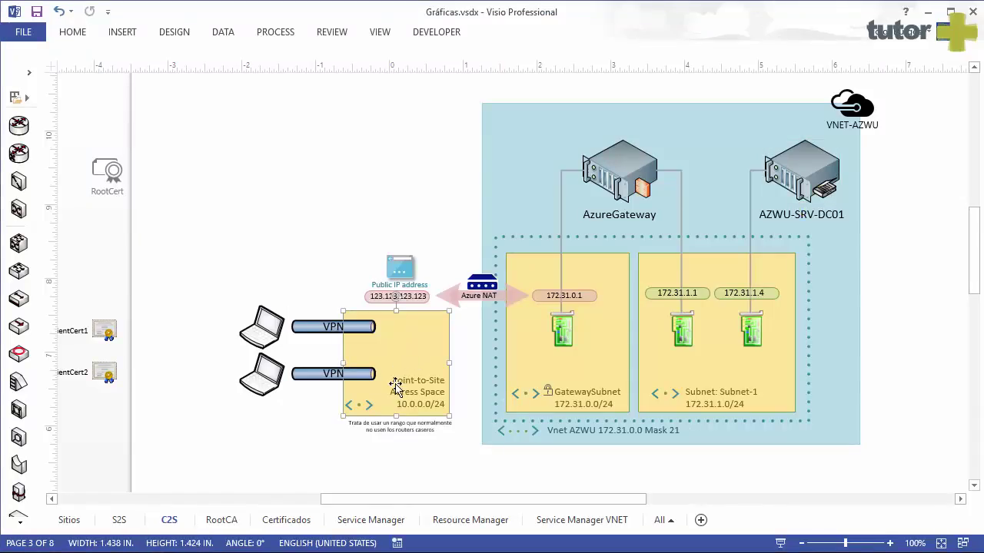
{"action": "scroll", "coordinate": [403, 384], "scroll_direction": "up", "scroll_amount": 2}
{"action": "scroll", "coordinate": [403, 385], "scroll_direction": "up", "scroll_amount": 1}
{"action": "scroll", "coordinate": [409, 380], "scroll_direction": "up", "scroll_amount": 1}
{"action": "scroll", "coordinate": [408, 380], "scroll_direction": "up", "scroll_amount": 1}
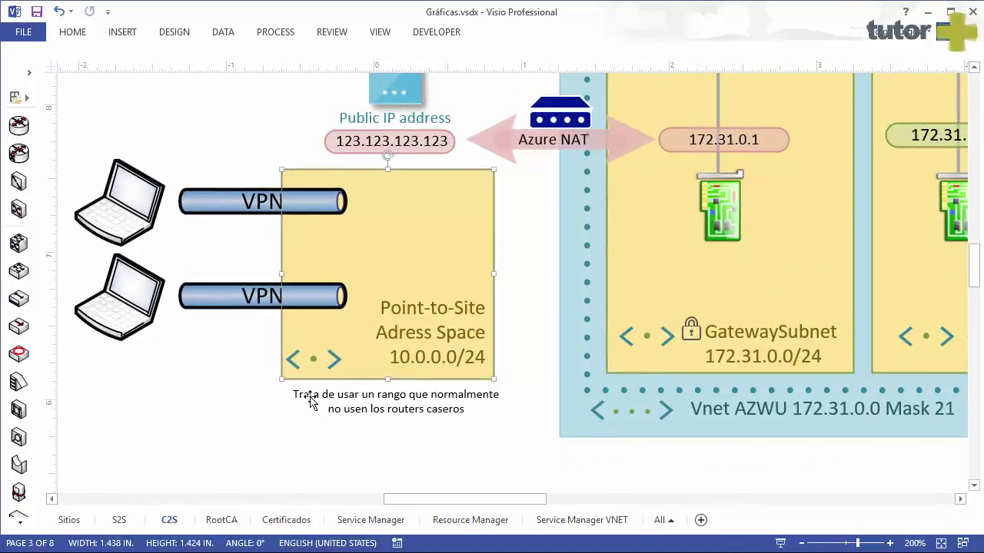
{"action": "left_click", "coordinate": [312, 401]}
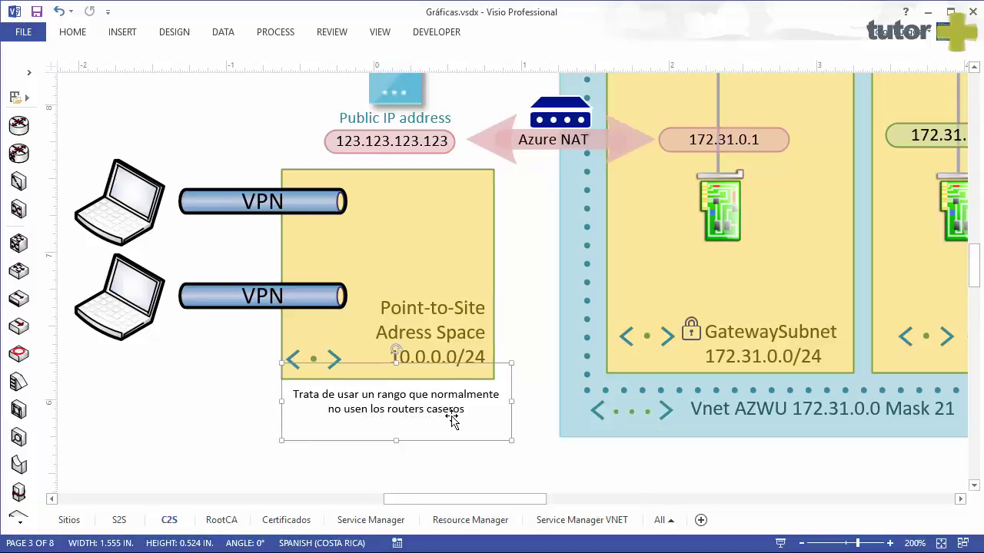
{"action": "left_click", "coordinate": [510, 342]}
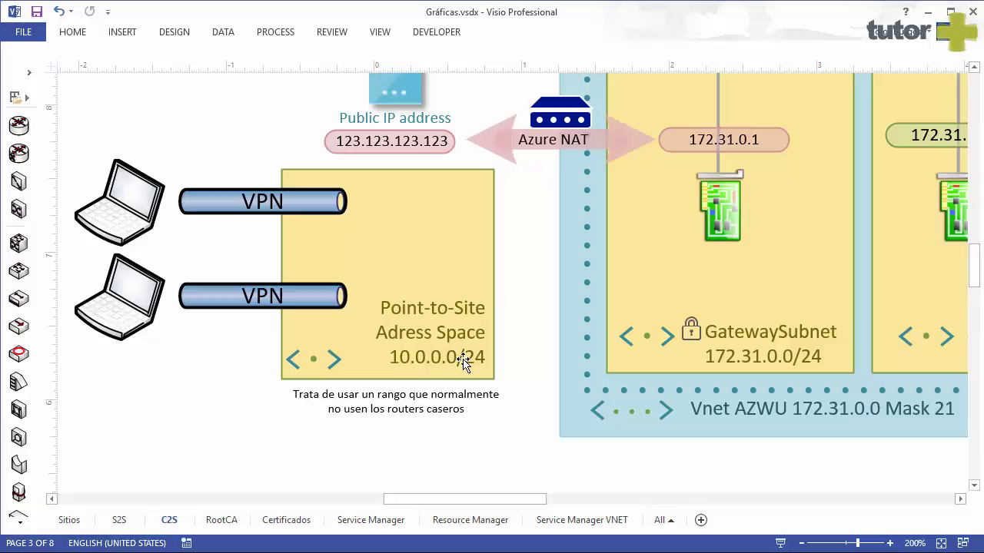
{"action": "left_click", "coordinate": [423, 363]}
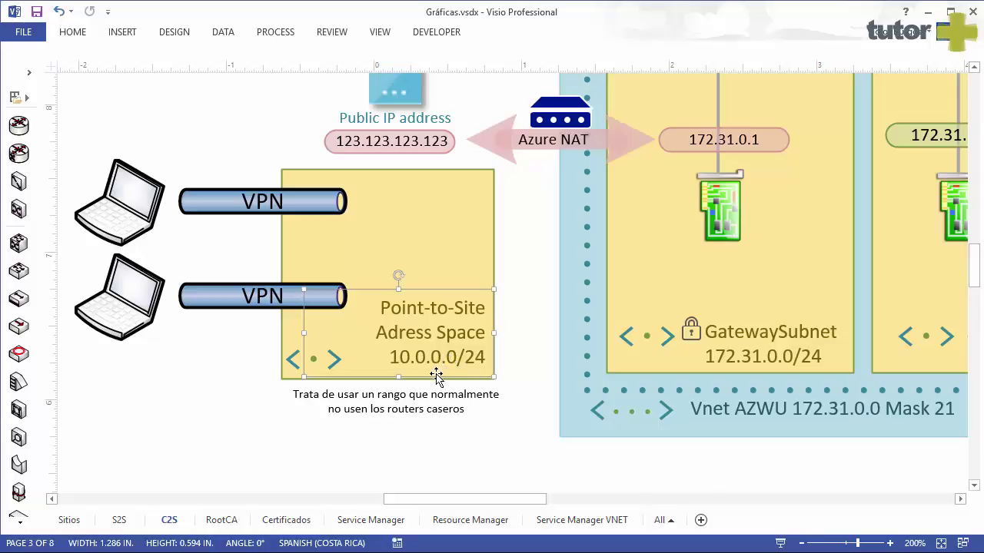
{"action": "scroll", "coordinate": [435, 375], "scroll_direction": "down", "scroll_amount": 5}
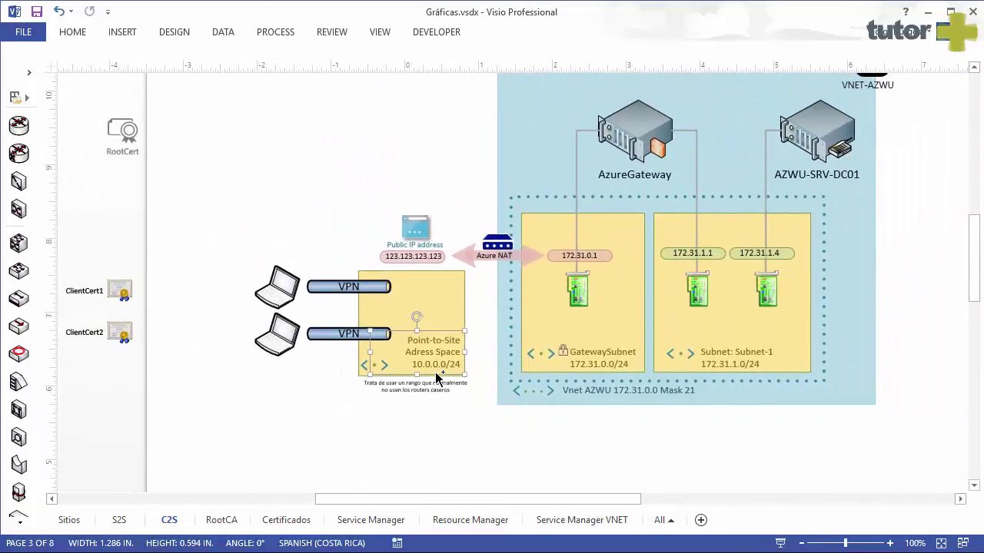
{"action": "scroll", "coordinate": [468, 424], "scroll_direction": "up", "scroll_amount": 3}
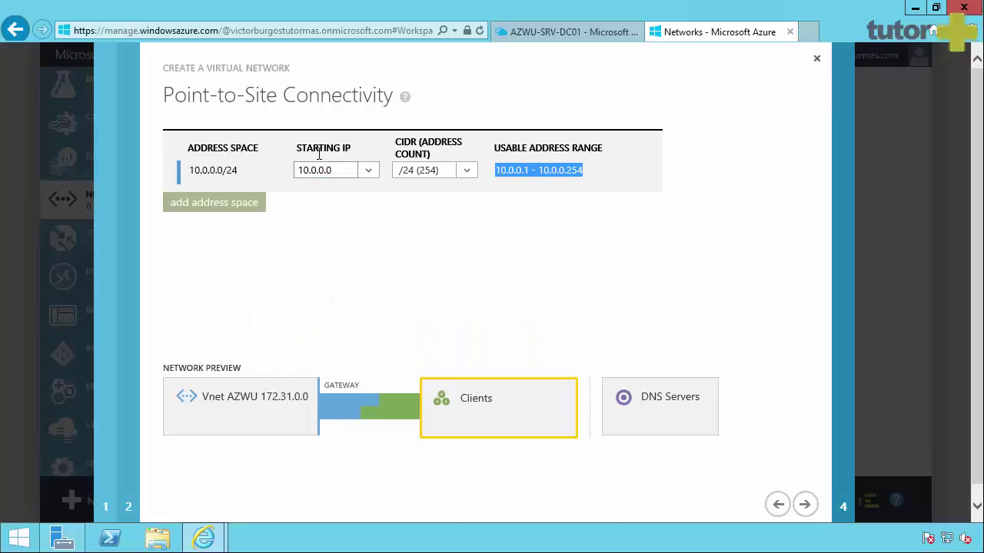
Back in the Azure portal, keep 10.0.0.0/24 as the VPN clients' address space and continue to the virtual network address spaces.
{"action": "left_click", "coordinate": [464, 399]}
{"action": "double_click", "coordinate": [479, 400]}
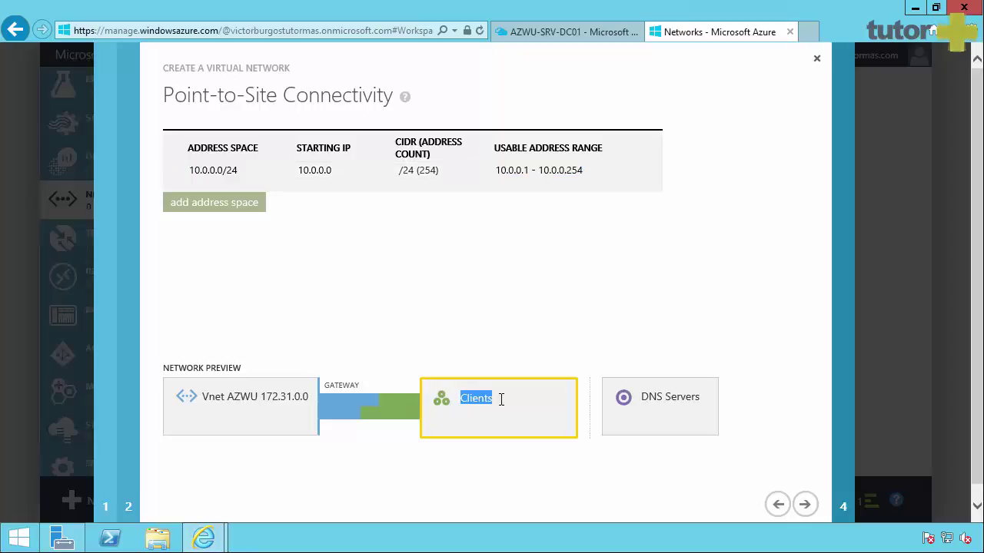
{"action": "left_click", "coordinate": [418, 178]}
{"action": "left_click", "coordinate": [805, 504]}
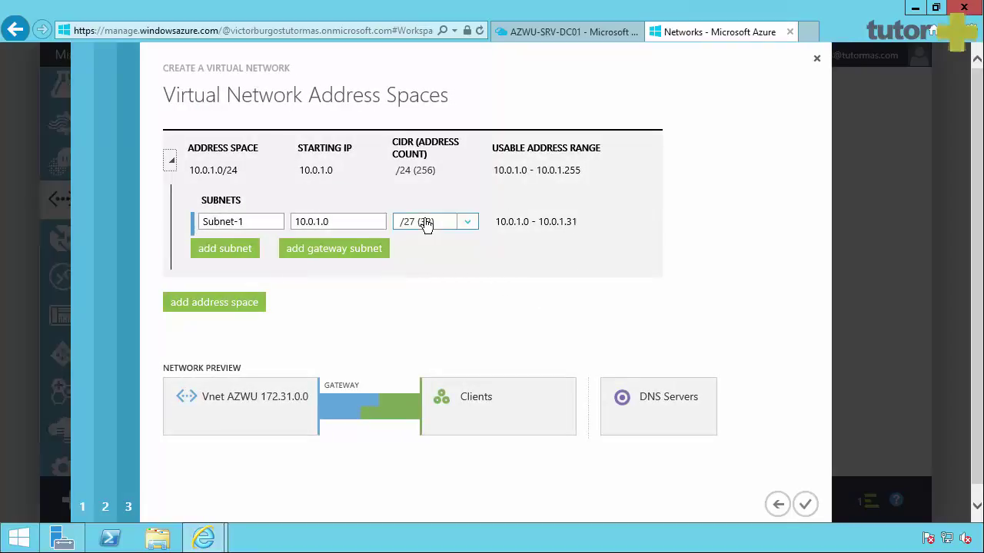
Check the Visio drawing for the planned Vnet AZWU, GatewaySubnet and Subnet-1 ranges, and return to the portal's virtual network address spaces.
{"action": "left_click_drag", "start_coordinate": [166, 94], "coordinate": [431, 99]}
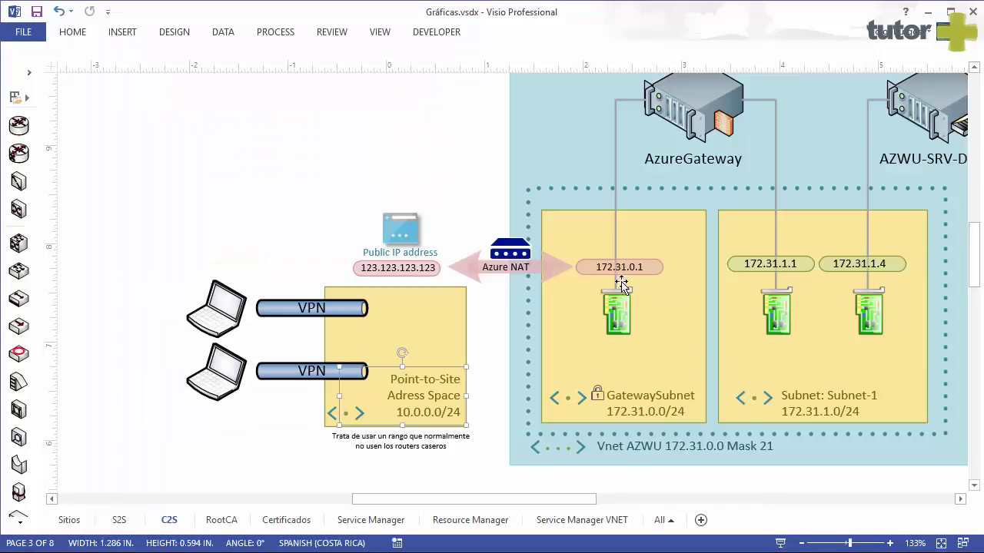
{"action": "left_click_drag", "start_coordinate": [523, 499], "coordinate": [596, 500]}
{"action": "scroll", "coordinate": [423, 361], "scroll_direction": "up", "scroll_amount": 1}
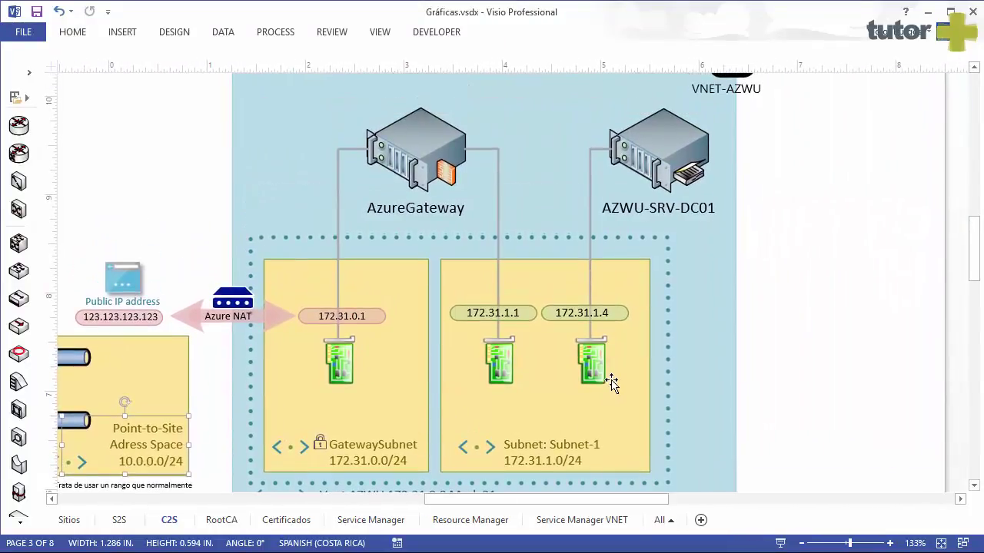
{"action": "scroll", "coordinate": [606, 390], "scroll_direction": "down", "scroll_amount": 1}
{"action": "left_click_drag", "start_coordinate": [588, 497], "coordinate": [577, 499]}
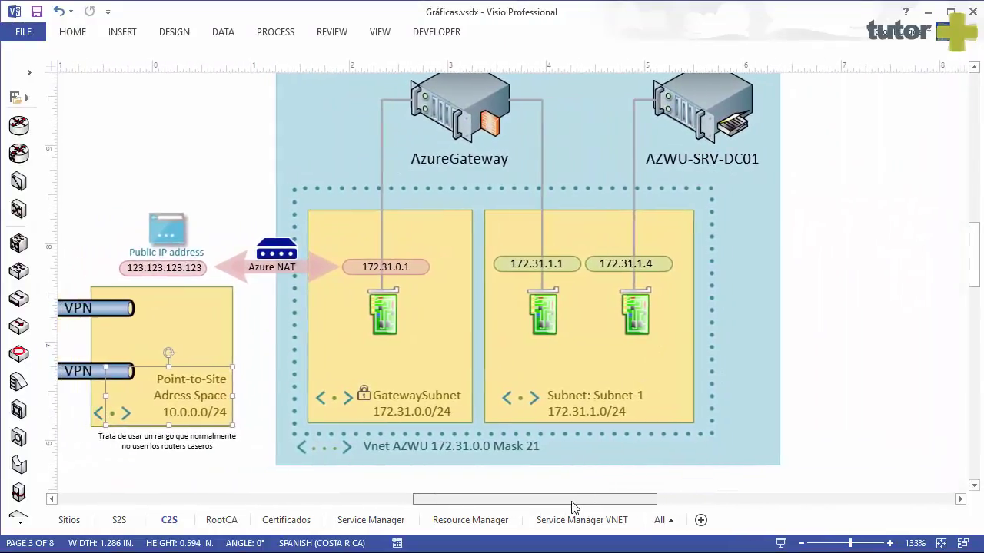
{"action": "left_click", "coordinate": [326, 115]}
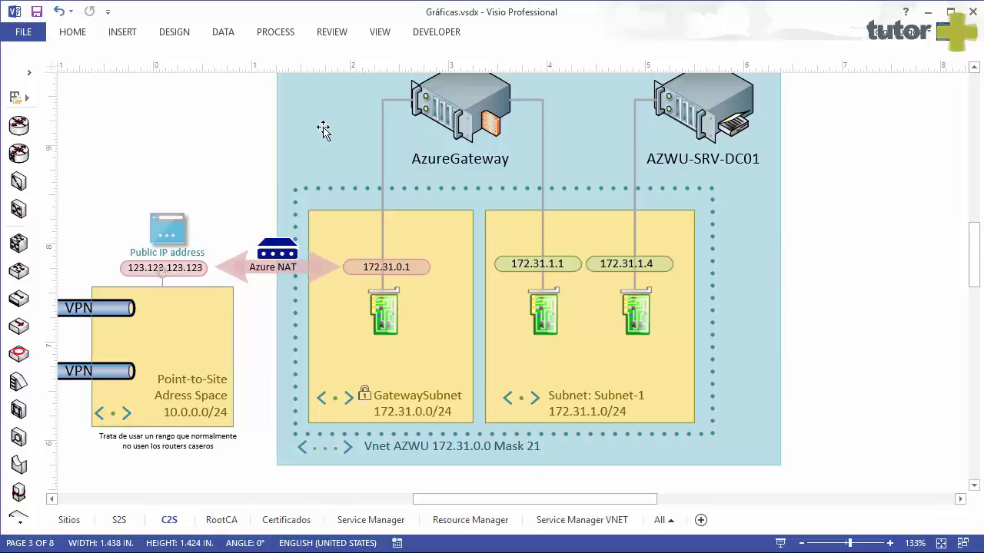
{"action": "left_click", "coordinate": [452, 456]}
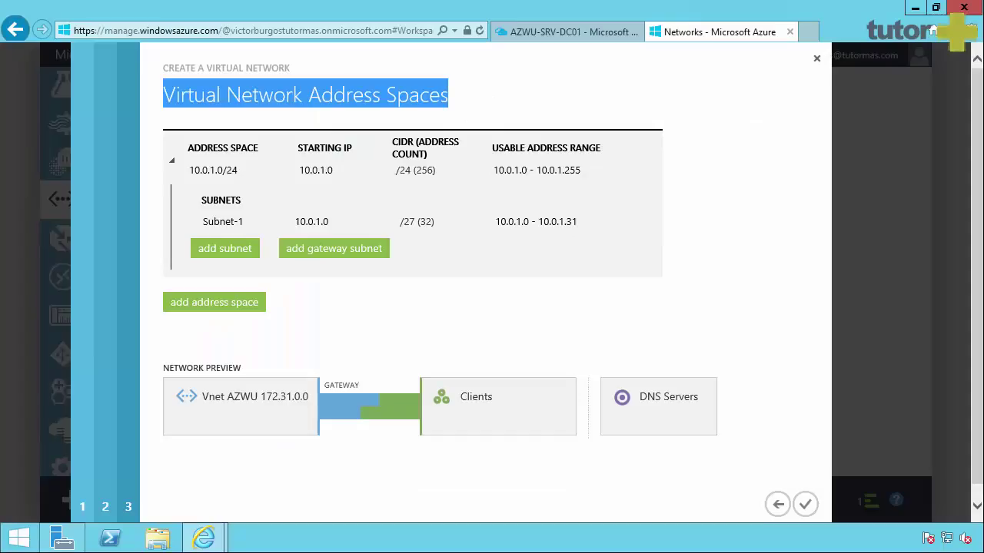
{"action": "mouse_move", "coordinate": [198, 170]}
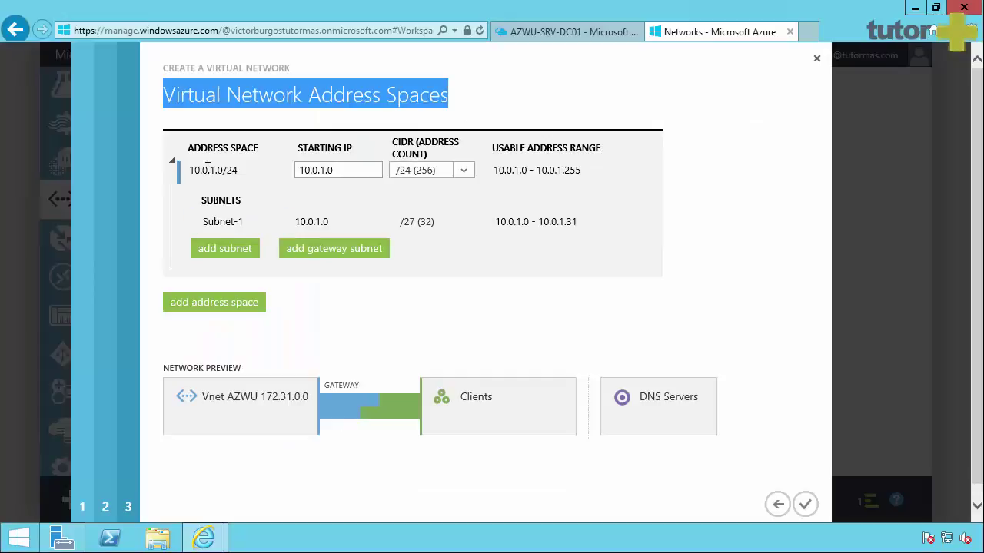
Set the starting IP of the virtual network's address space to 172.31.0.0.
{"action": "double_click", "coordinate": [333, 170]}
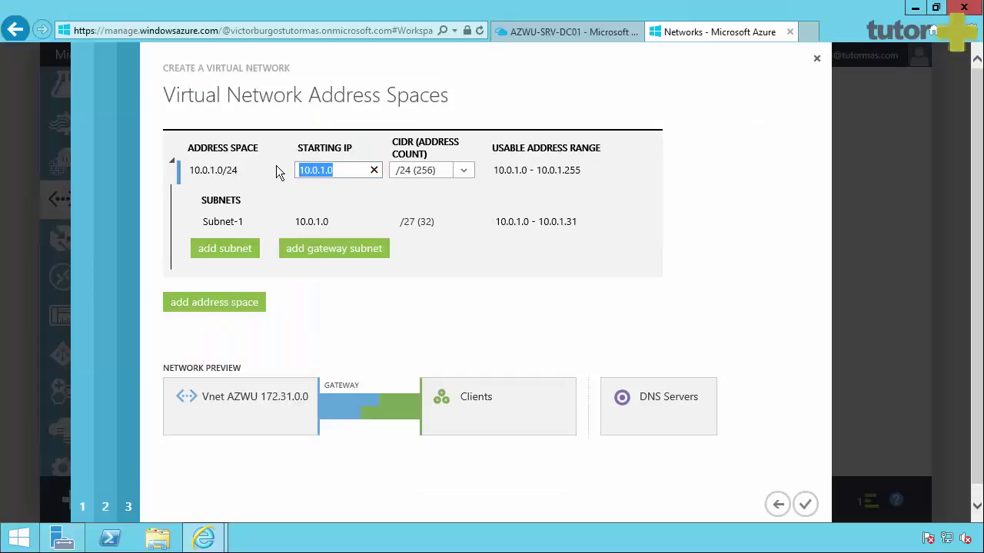
{"action": "type", "text": "172.31"}
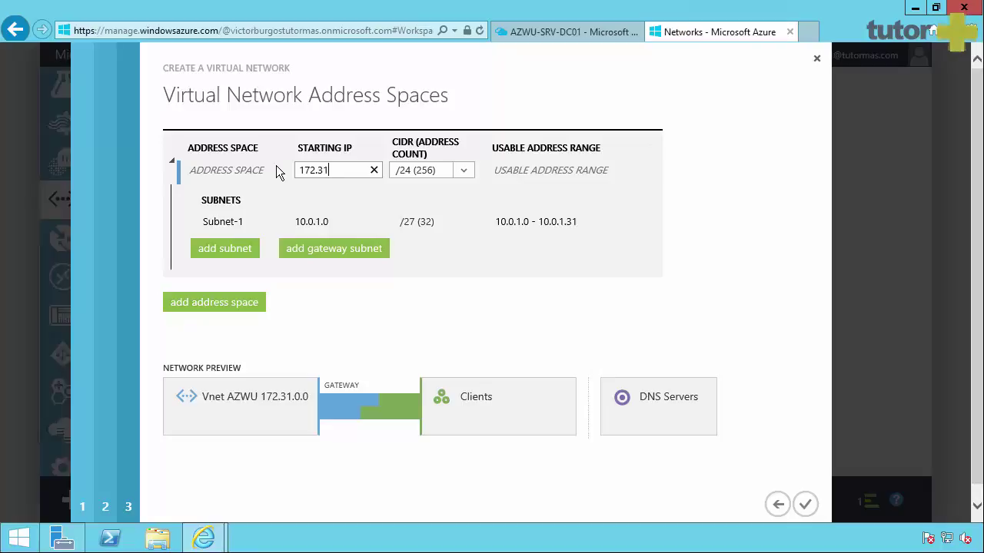
{"action": "type", "text": ".0.0"}
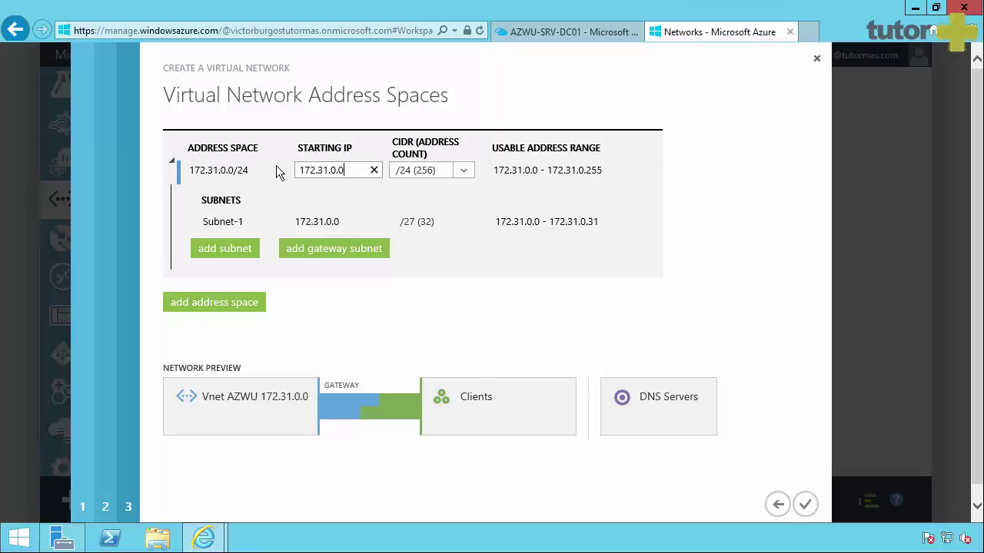
{"action": "key", "text": "Tab"}
Set the address space's CIDR to /21 (2048) and check its usable address range.
{"action": "left_click", "coordinate": [463, 173]}
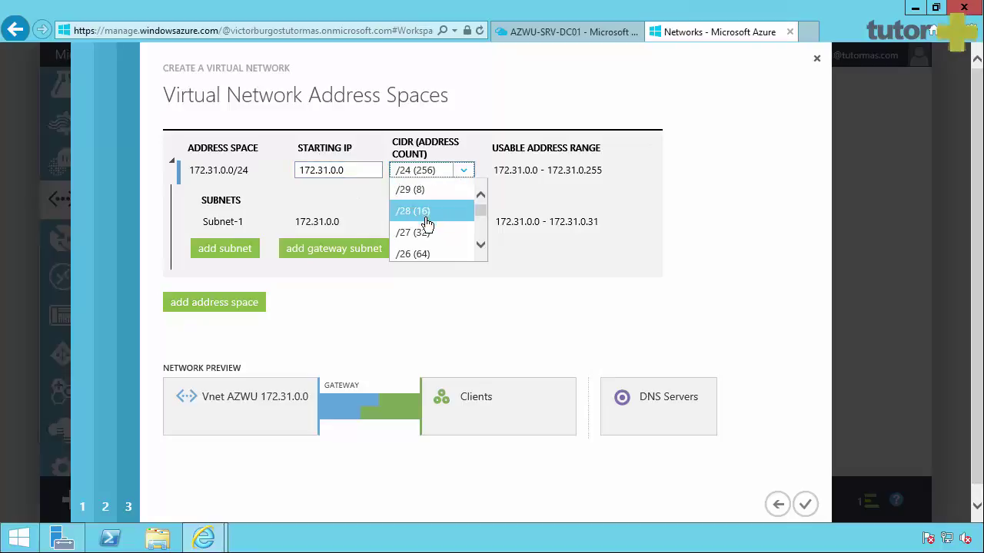
{"action": "scroll", "coordinate": [435, 233], "scroll_direction": "down", "scroll_amount": 2}
{"action": "scroll", "coordinate": [435, 235], "scroll_direction": "down", "scroll_amount": 4}
{"action": "scroll", "coordinate": [418, 244], "scroll_direction": "down", "scroll_amount": 1}
{"action": "scroll", "coordinate": [411, 248], "scroll_direction": "up", "scroll_amount": 1}
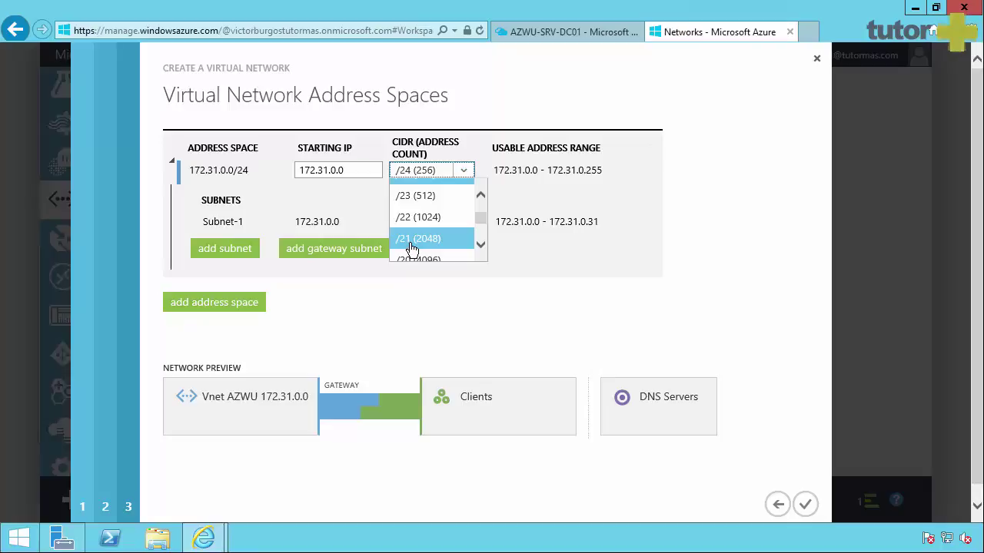
{"action": "left_click", "coordinate": [411, 245]}
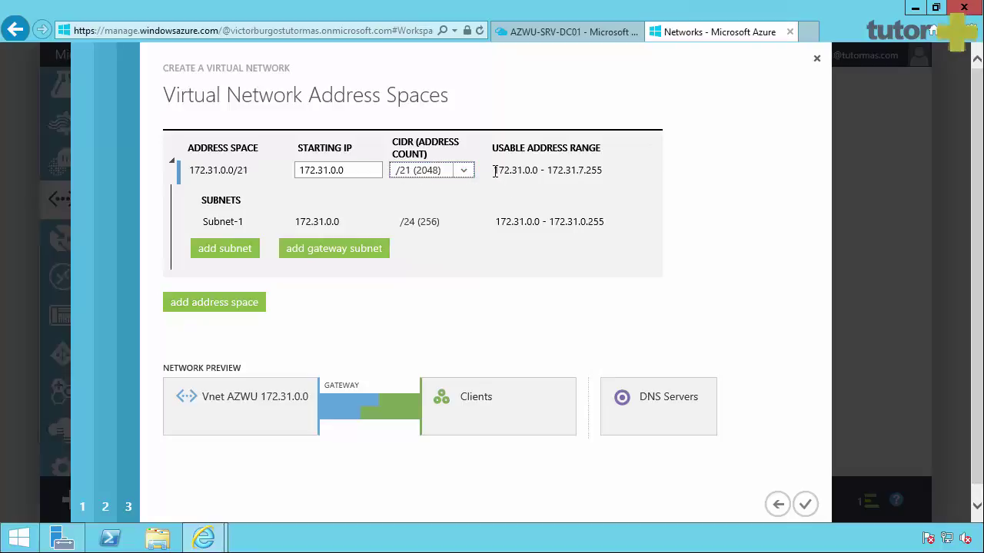
{"action": "triple_click", "coordinate": [554, 175]}
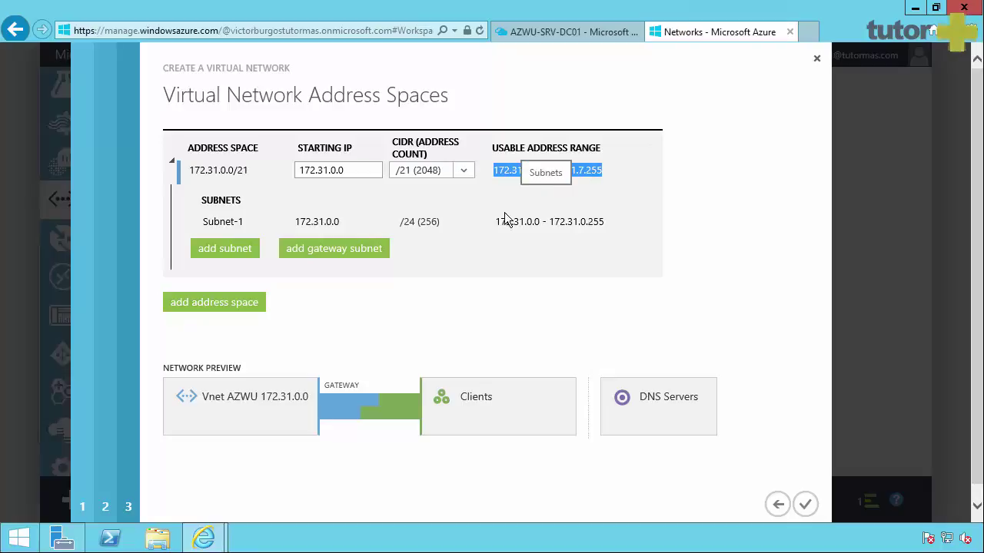
Check the planned Subnet-1 range in the Visio drawing, then set Subnet-1's starting IP to 172.31.1.0 in the portal, keeping /24 (256).
{"action": "mouse_move", "coordinate": [428, 229]}
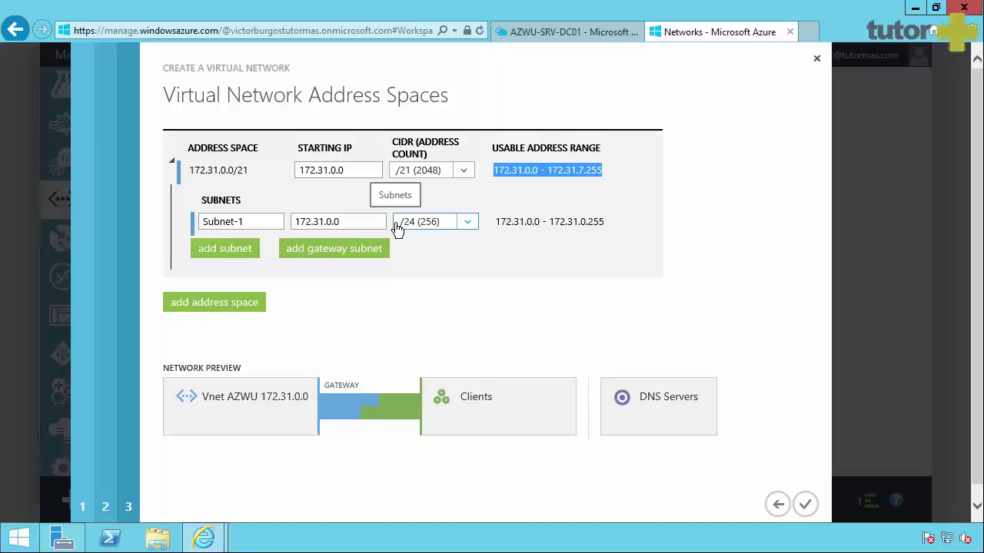
{"action": "left_click", "coordinate": [255, 221]}
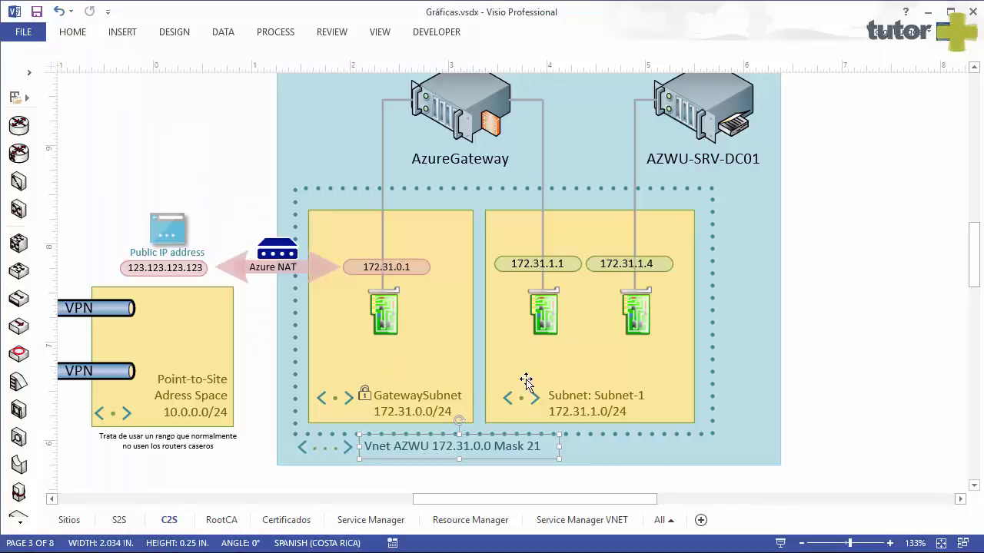
{"action": "left_click", "coordinate": [561, 384]}
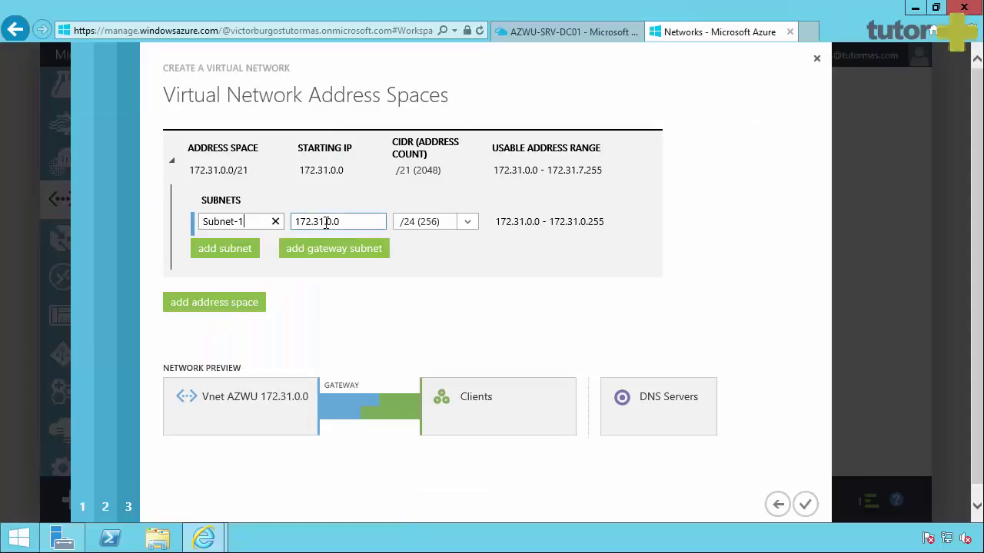
{"action": "left_click", "coordinate": [326, 222]}
{"action": "key", "text": "BackSpace"}
{"action": "type", "text": "1"}
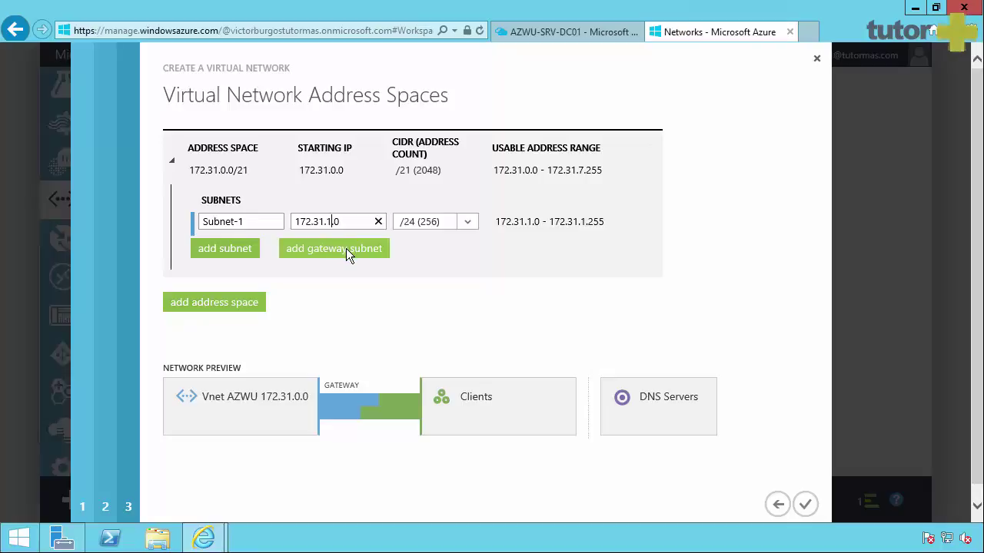
{"action": "left_click", "coordinate": [470, 225]}
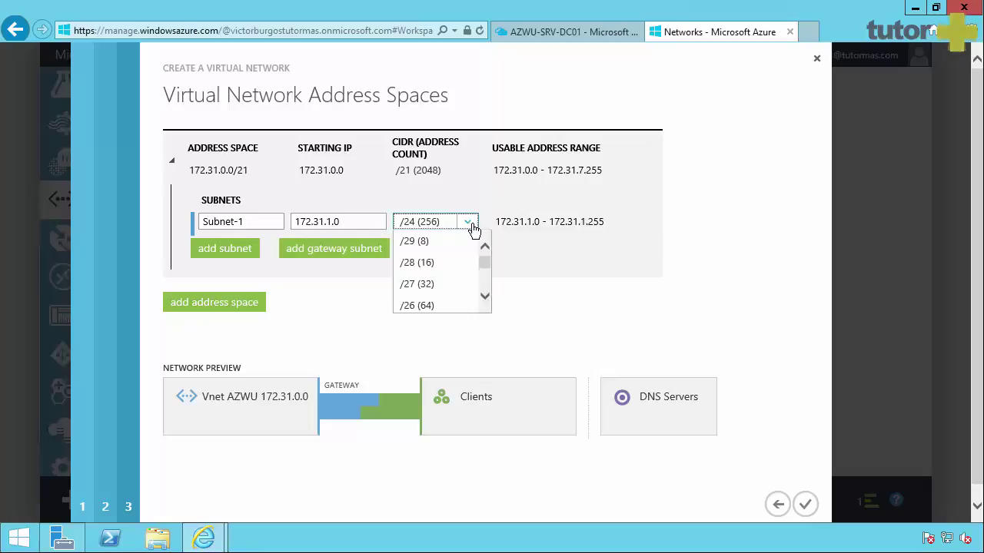
{"action": "left_click", "coordinate": [463, 223]}
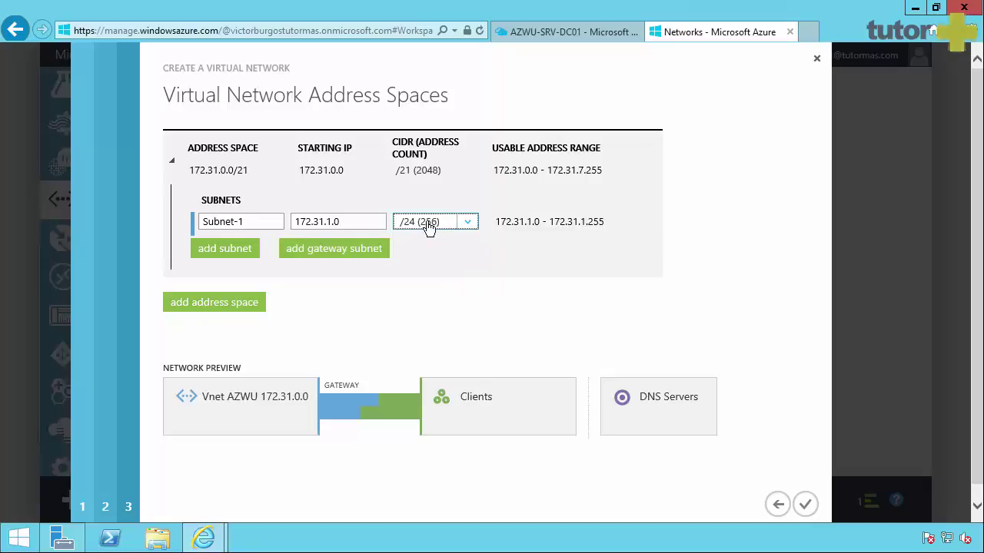
{"action": "left_click_drag", "start_coordinate": [532, 222], "coordinate": [543, 222]}
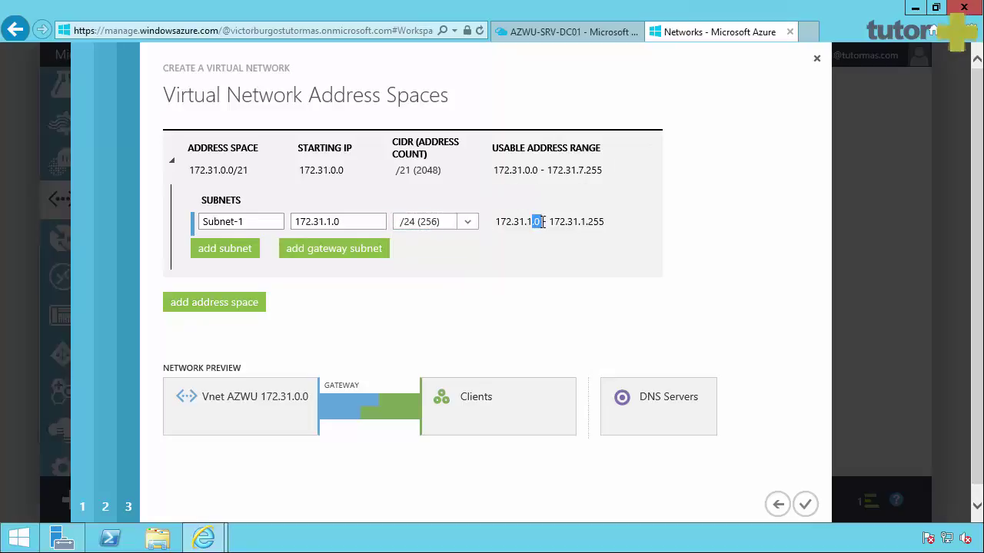
{"action": "triple_click", "coordinate": [587, 224]}
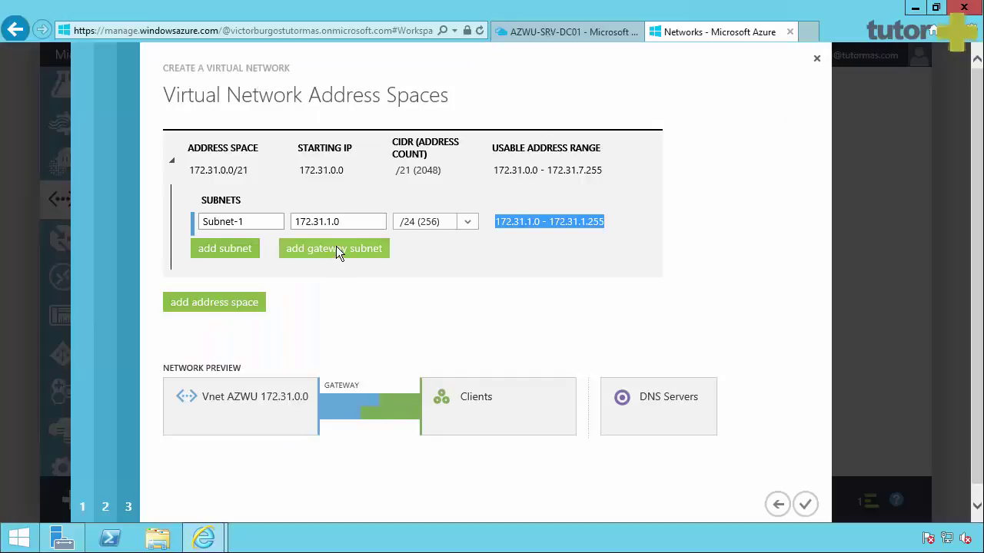
Add a gateway subnet to the address space and compare it with the GatewaySubnet label in the Visio drawing.
{"action": "left_click", "coordinate": [336, 248]}
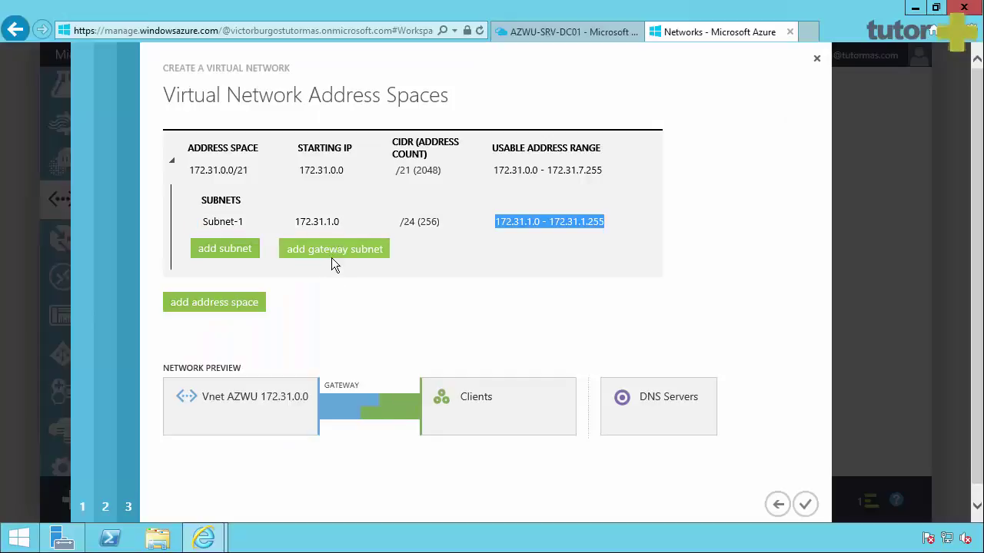
{"action": "left_click", "coordinate": [209, 224]}
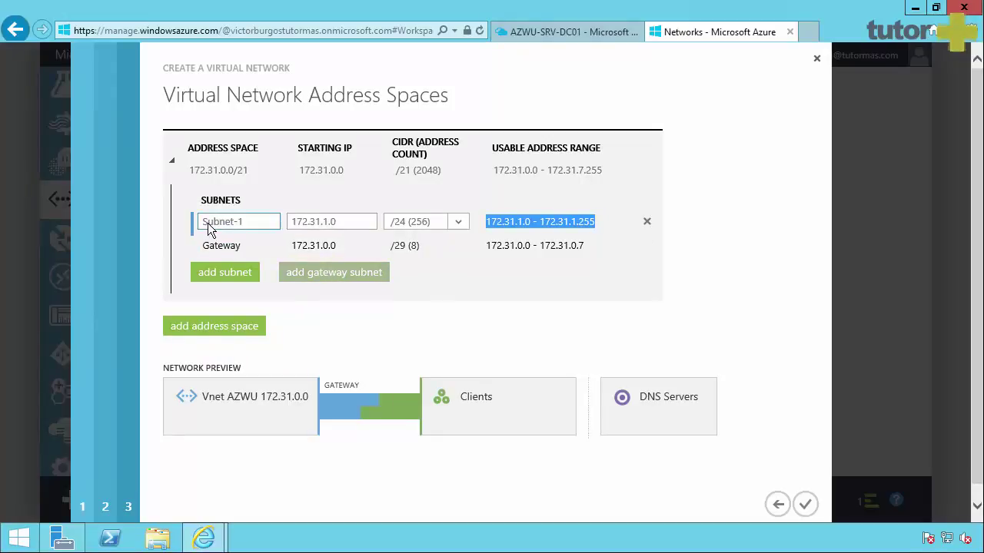
{"action": "left_click", "coordinate": [200, 248]}
{"action": "left_click_drag", "start_coordinate": [201, 245], "coordinate": [241, 245]}
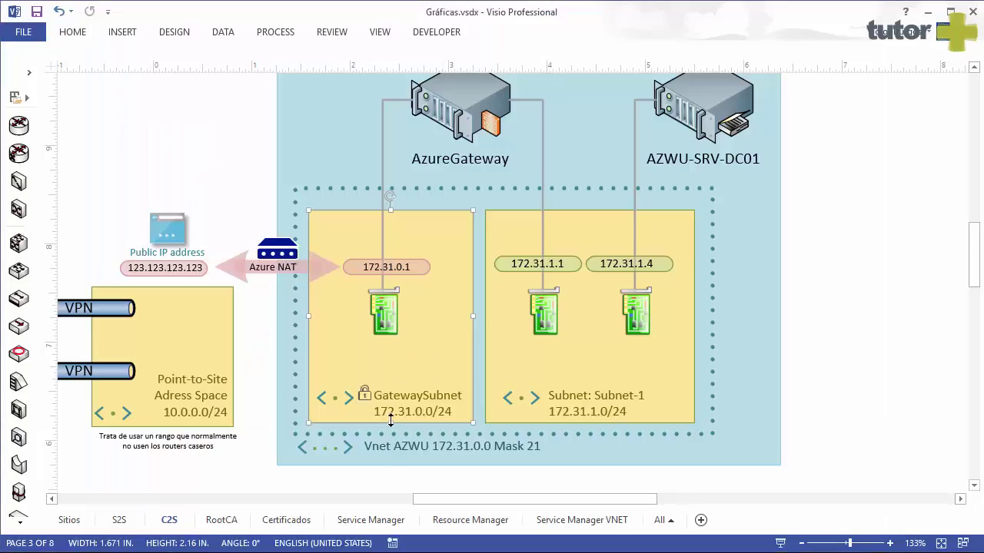
{"action": "left_click", "coordinate": [367, 396]}
{"action": "left_click", "coordinate": [425, 398]}
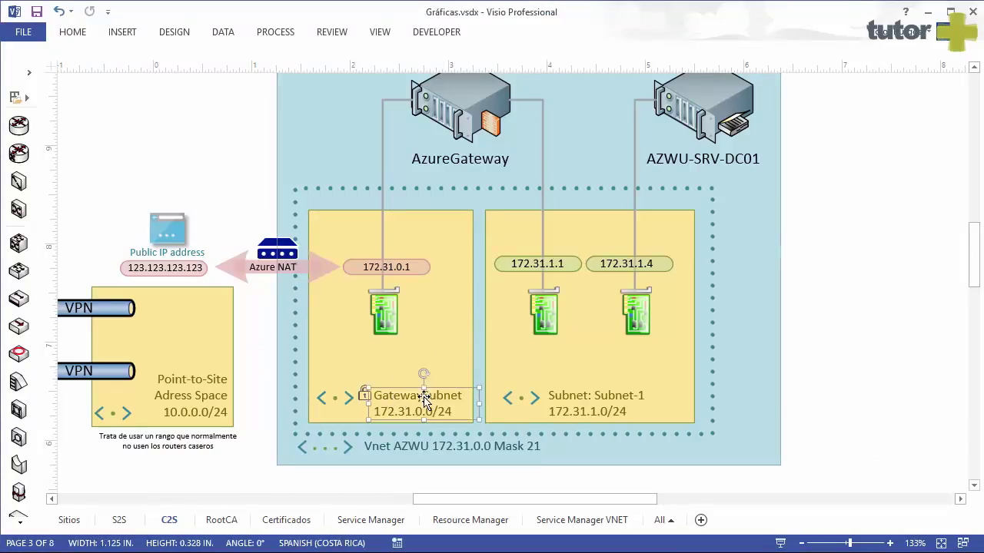
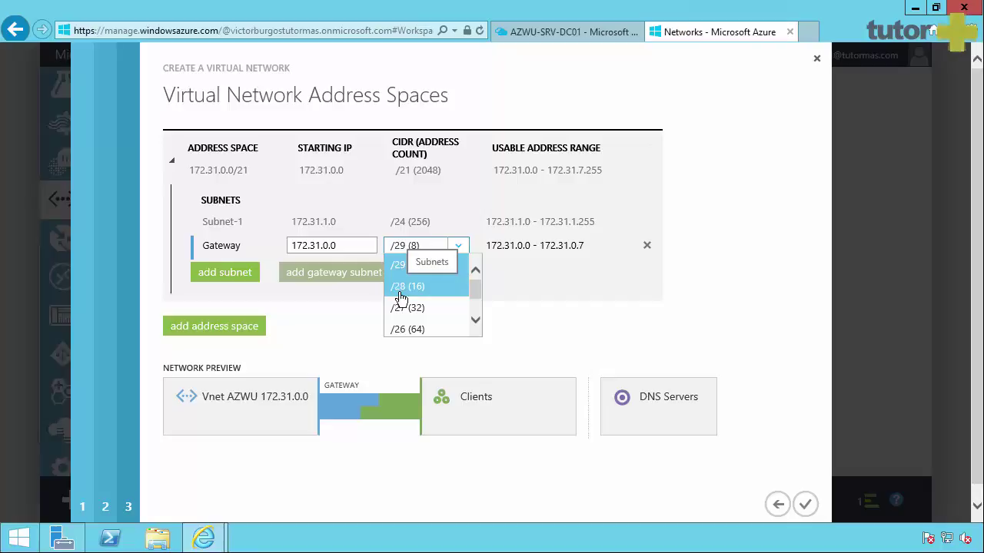
Back in the Azure portal, set the Gateway subnet's CIDR to /24 (256) and finish the wizard to create the virtual network.
{"action": "scroll", "coordinate": [412, 304], "scroll_direction": "down", "scroll_amount": 1}
{"action": "scroll", "coordinate": [414, 307], "scroll_direction": "down", "scroll_amount": 2}
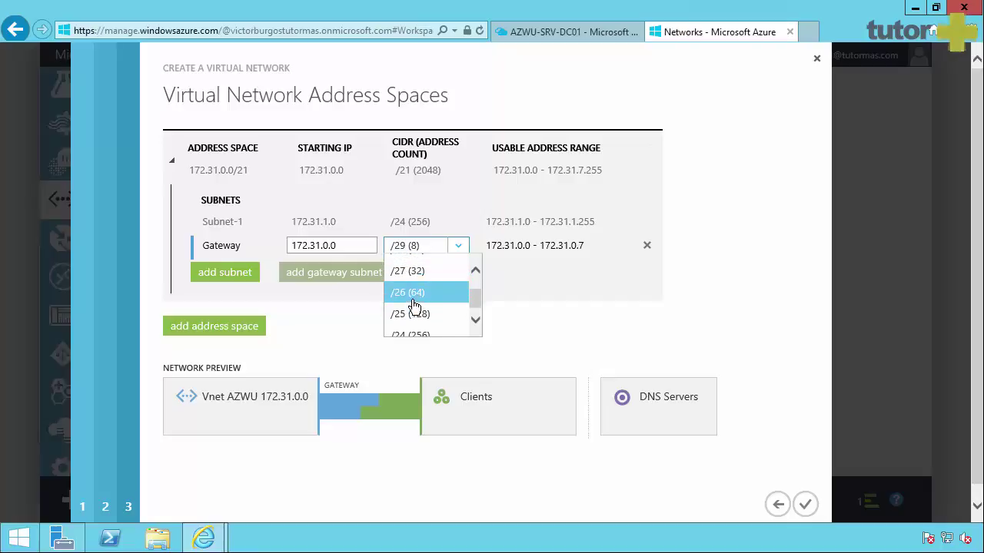
{"action": "scroll", "coordinate": [430, 316], "scroll_direction": "down", "scroll_amount": 1}
{"action": "left_click", "coordinate": [410, 322]}
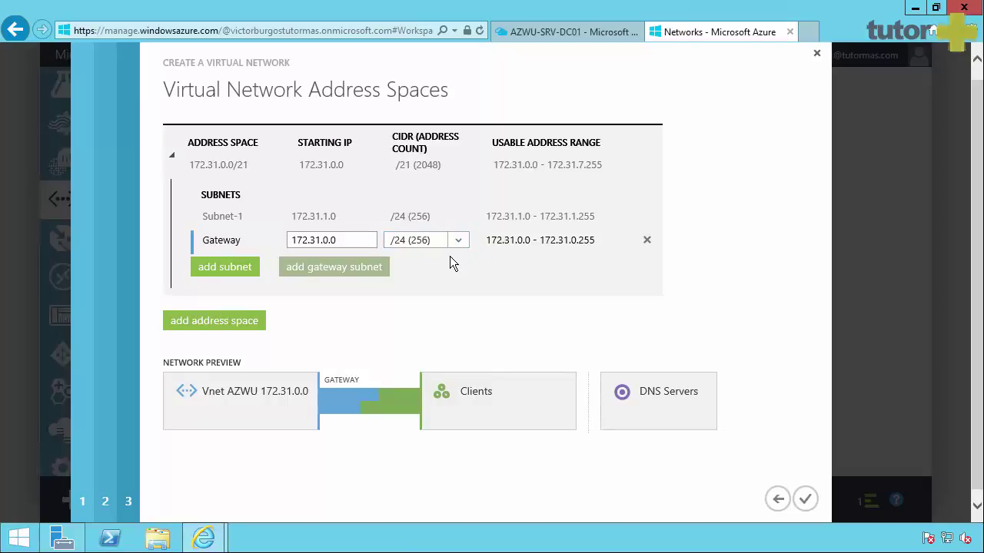
{"action": "left_click", "coordinate": [355, 243]}
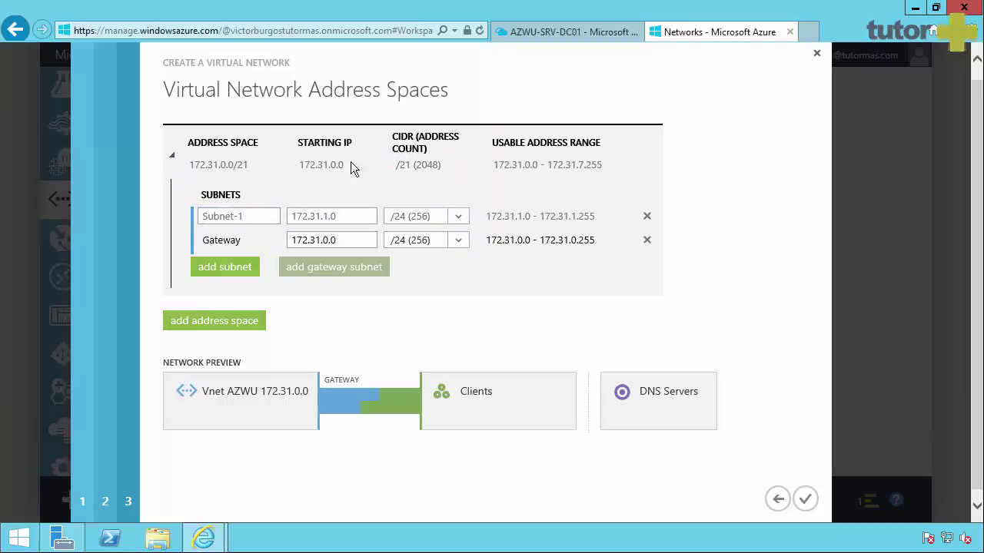
{"action": "left_click", "coordinate": [805, 499]}
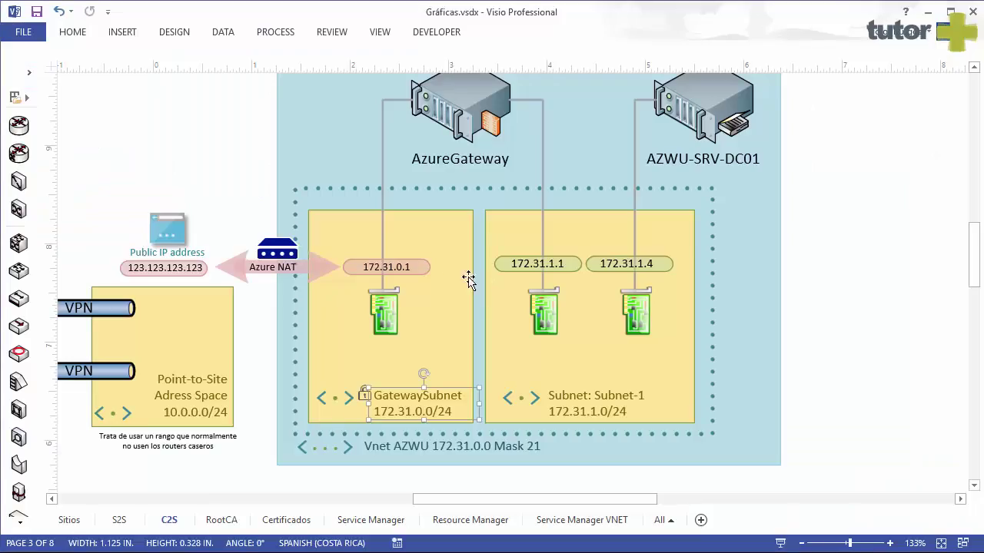
Examine the AzureGateway server, its network card in GatewaySubnet and the Subnet-1 area in the Visio drawing.
{"action": "scroll", "coordinate": [454, 192], "scroll_direction": "up", "scroll_amount": 2}
{"action": "left_click", "coordinate": [457, 179]}
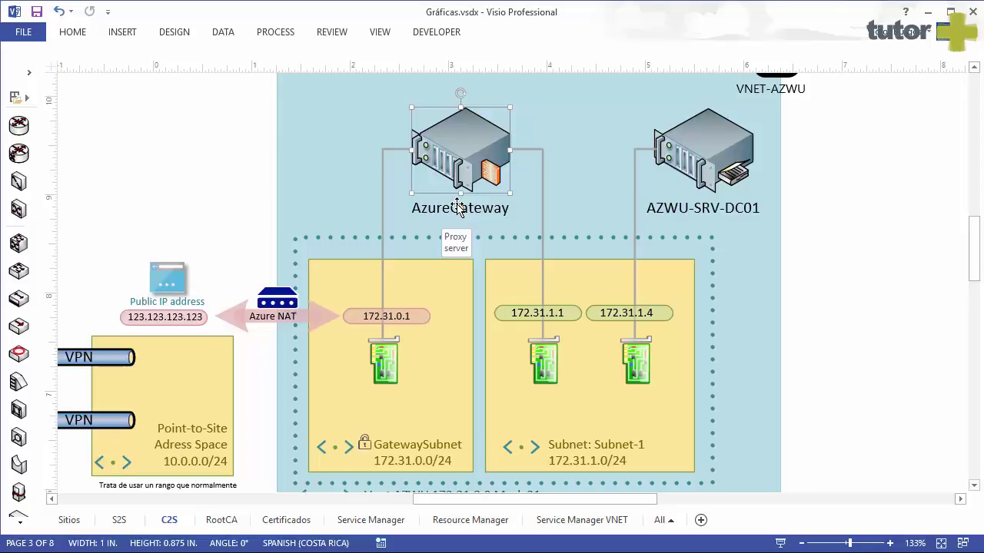
{"action": "left_click", "coordinate": [391, 363]}
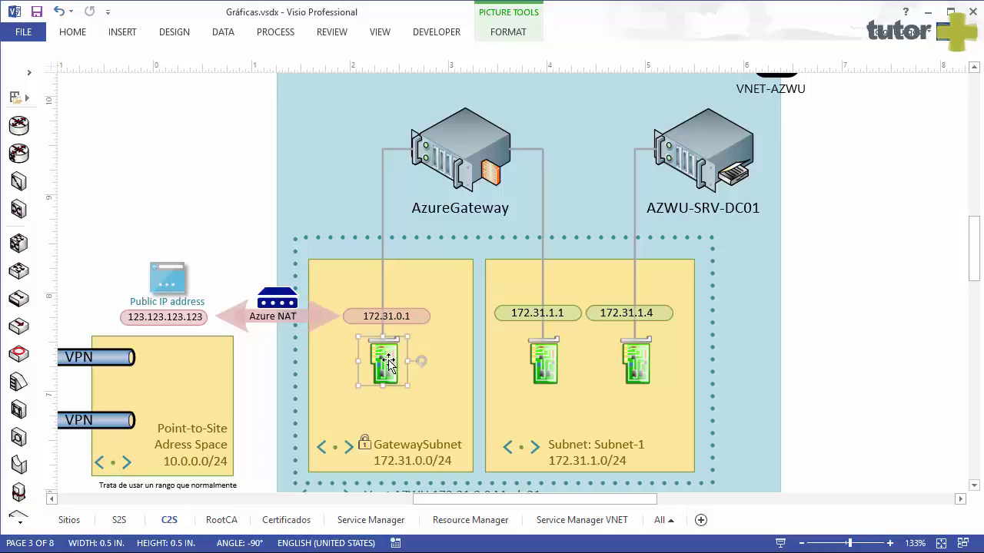
{"action": "left_click", "coordinate": [398, 422]}
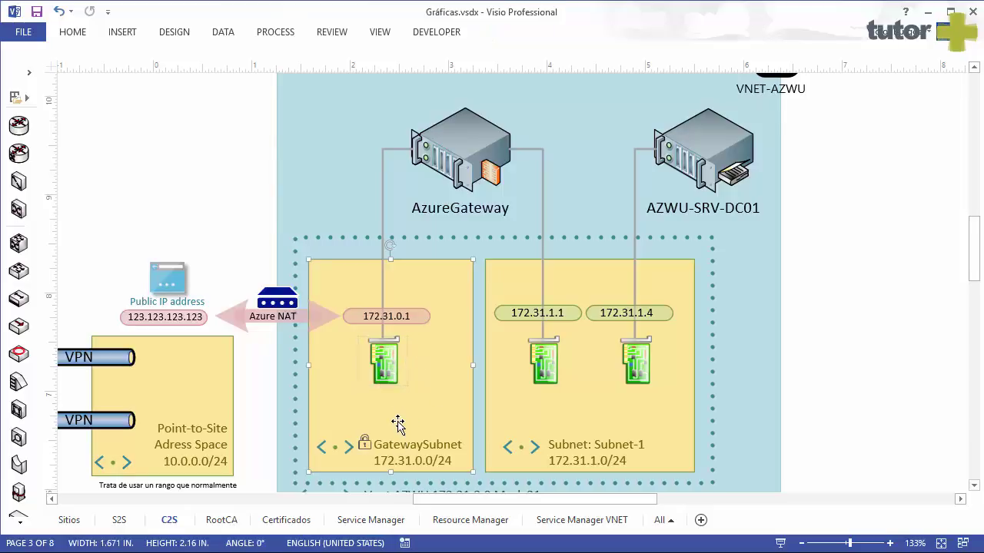
{"action": "left_click", "coordinate": [559, 401]}
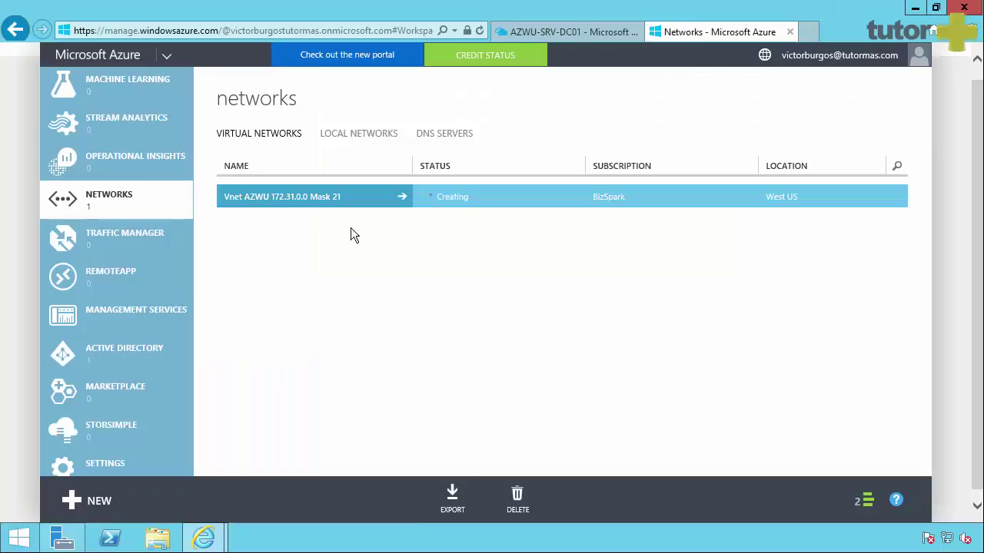
Back in the Azure portal, review the operation notifications for the virtual network and dismiss the completed ones.
{"action": "left_click", "coordinate": [864, 501]}
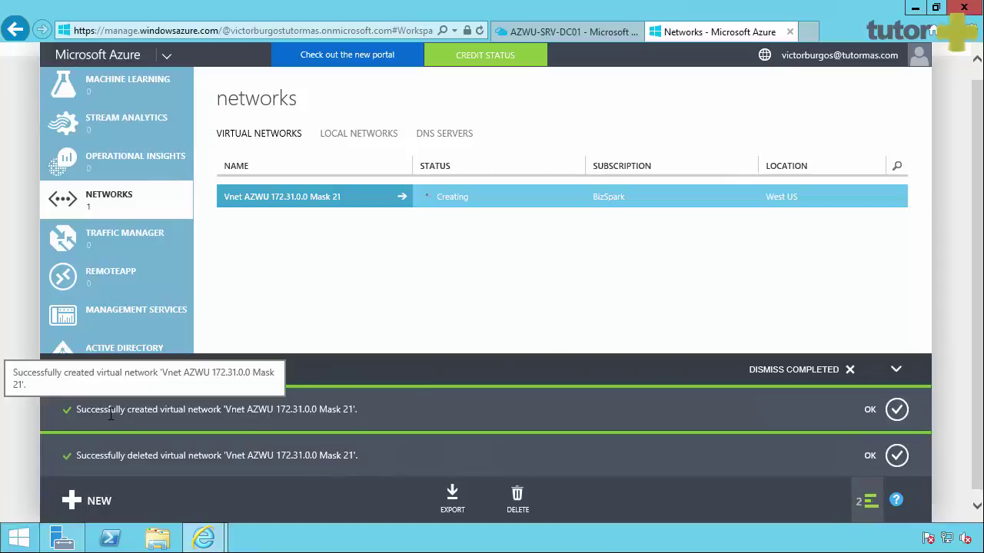
{"action": "left_click_drag", "start_coordinate": [77, 411], "coordinate": [389, 369]}
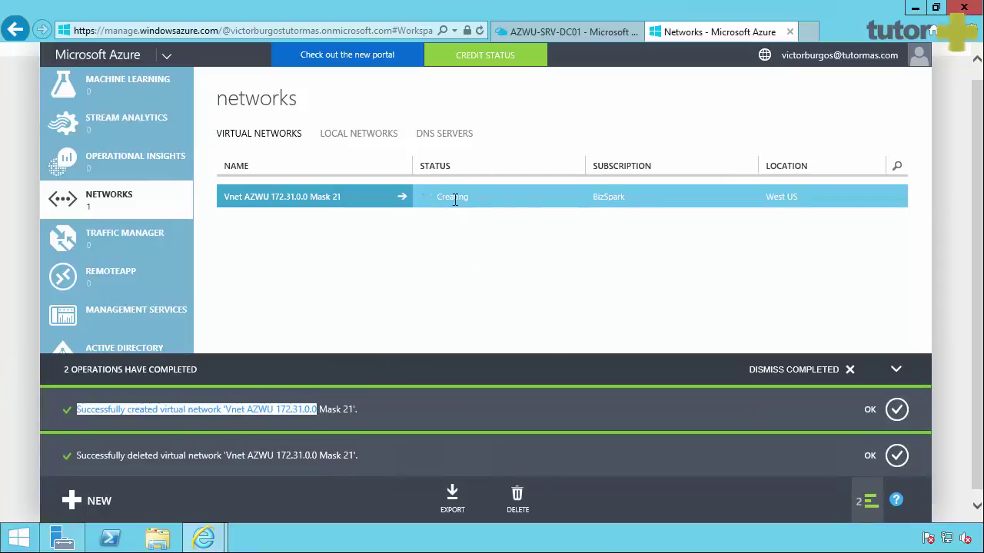
{"action": "left_click", "coordinate": [792, 370]}
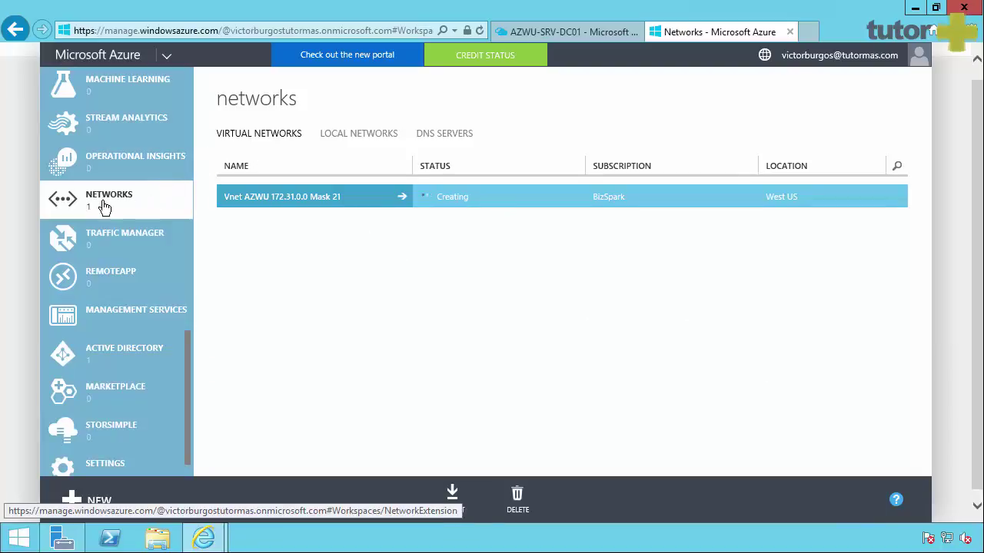
Open the dashboard of the Vnet AZWU virtual network and examine its gateway status.
{"action": "left_click", "coordinate": [191, 201]}
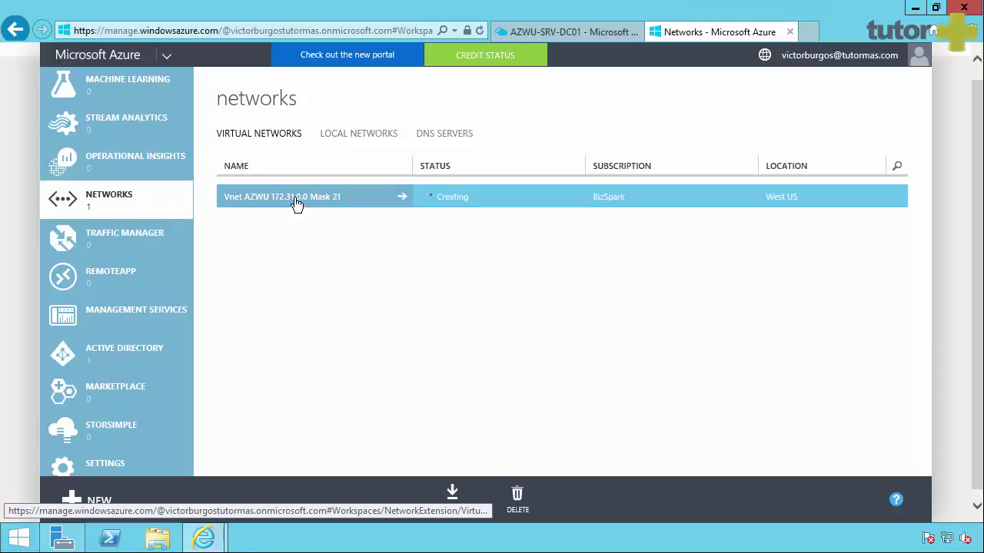
{"action": "left_click", "coordinate": [294, 201]}
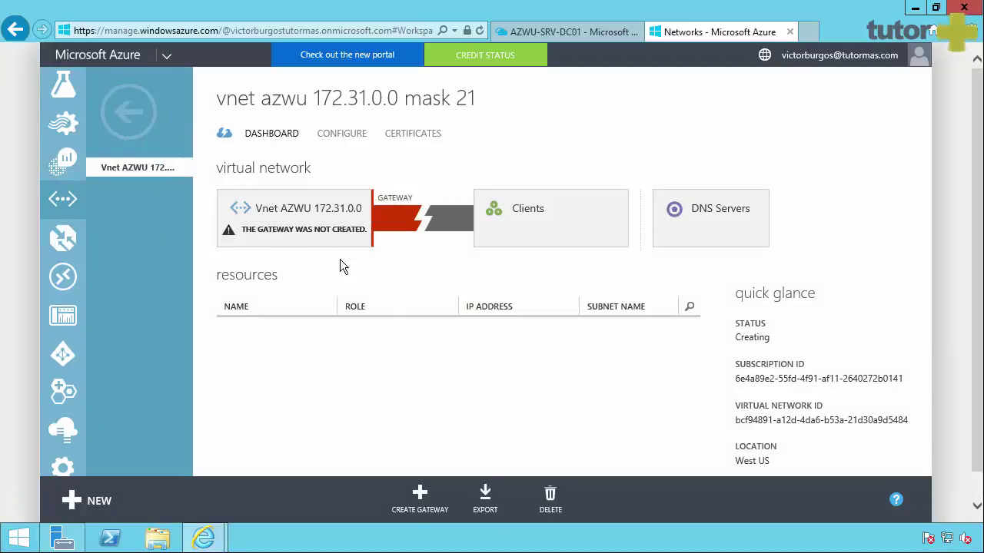
{"action": "left_click_drag", "start_coordinate": [245, 234], "coordinate": [364, 232]}
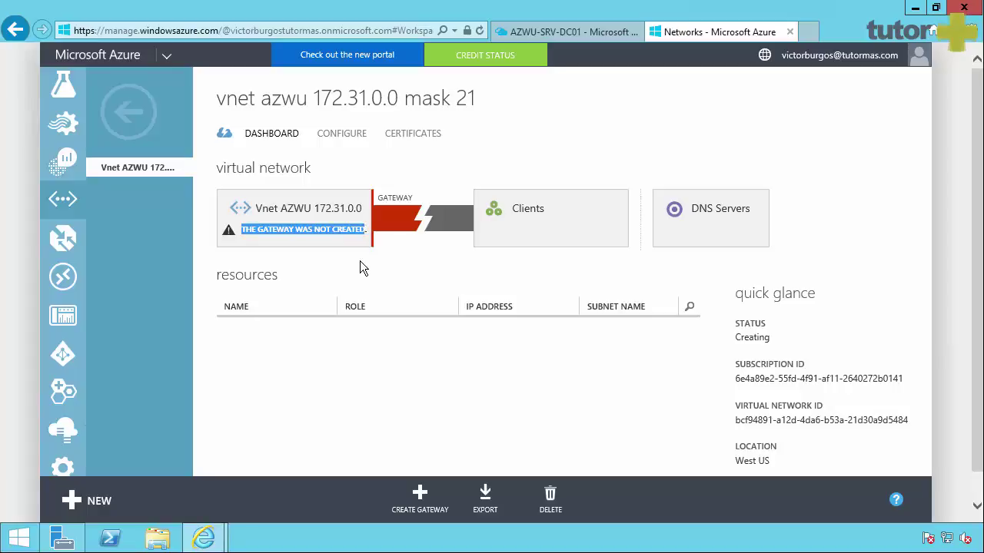
{"action": "left_click", "coordinate": [286, 230]}
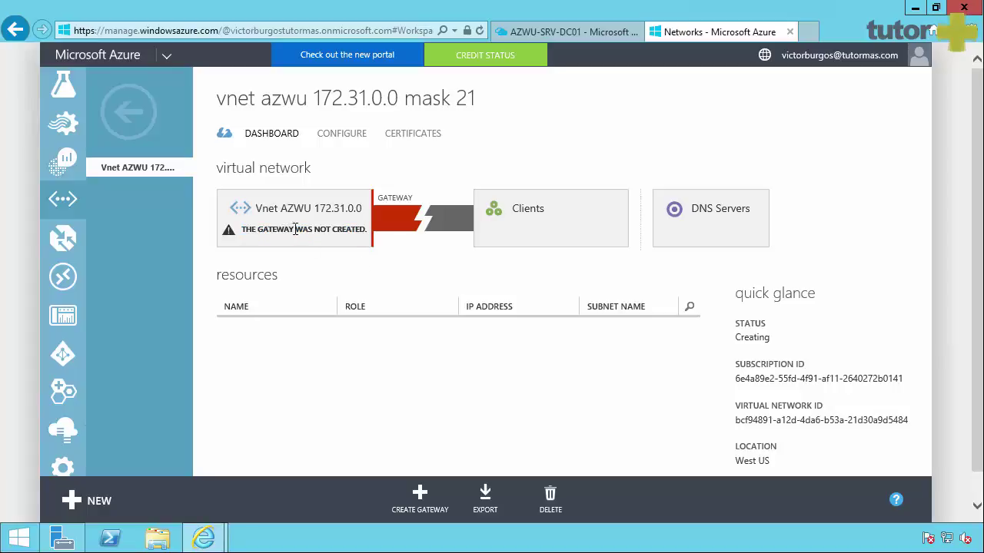
Request a gateway for the Vnet AZWU virtual network and, in the OneNote notes, review the VPN steps and the policy-based versus route-based gateway comparison.
{"action": "left_click", "coordinate": [415, 494]}
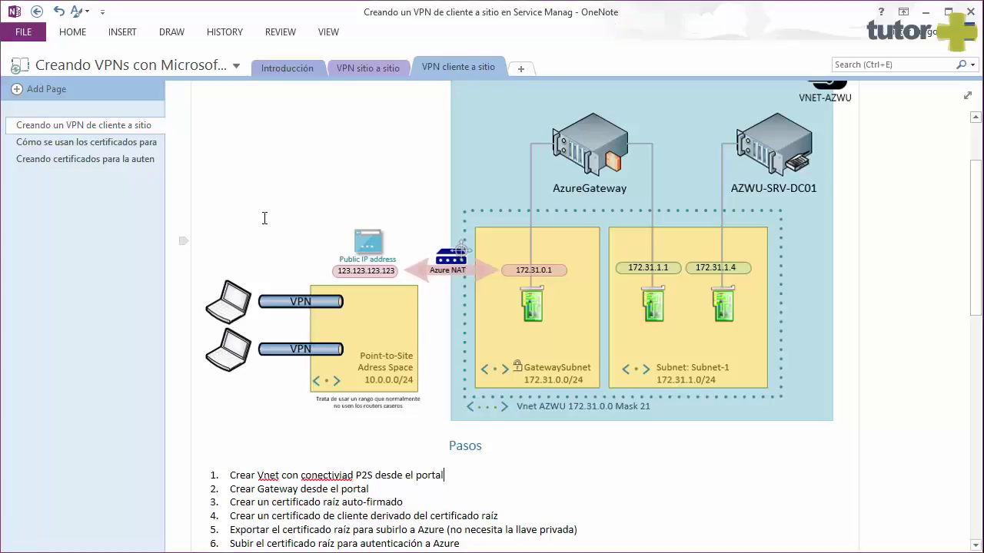
{"action": "scroll", "coordinate": [264, 218], "scroll_direction": "down", "scroll_amount": 10}
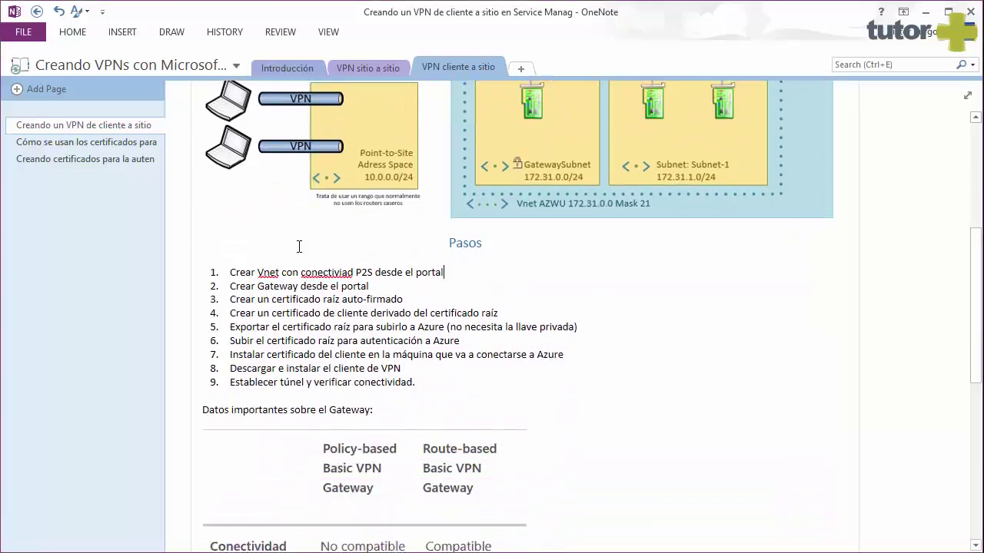
{"action": "scroll", "coordinate": [292, 238], "scroll_direction": "down", "scroll_amount": 5}
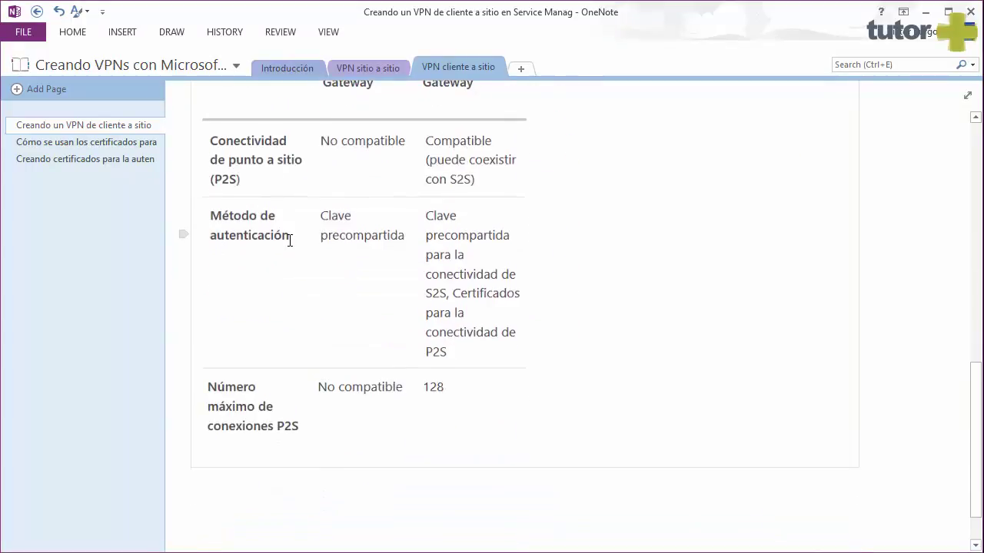
{"action": "scroll", "coordinate": [362, 210], "scroll_direction": "up", "scroll_amount": 3}
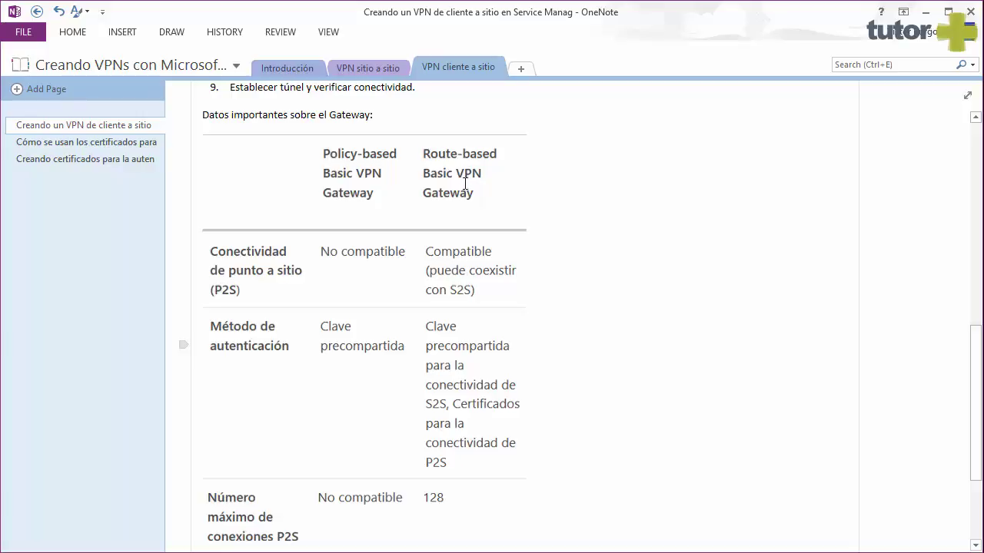
{"action": "scroll", "coordinate": [448, 350], "scroll_direction": "down", "scroll_amount": 3}
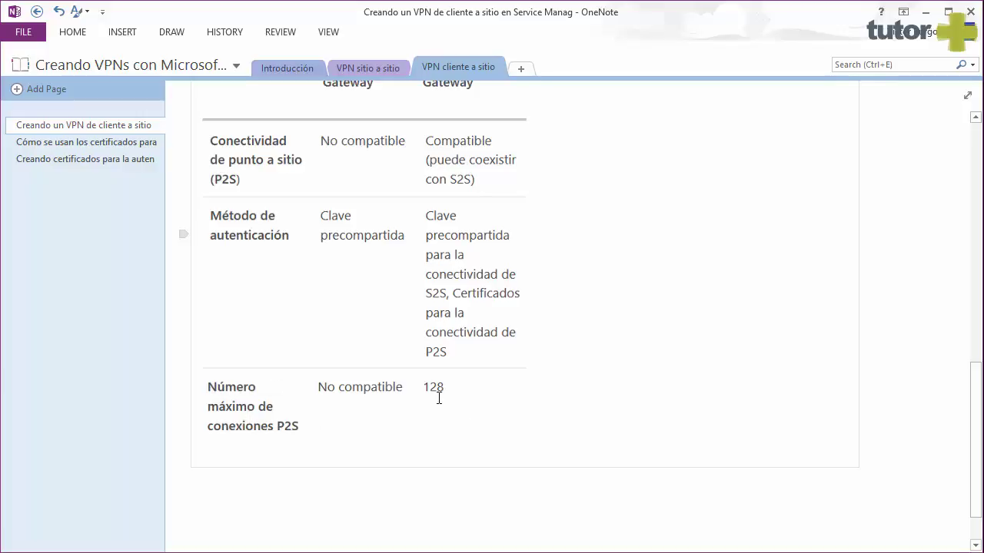
{"action": "scroll", "coordinate": [436, 400], "scroll_direction": "up", "scroll_amount": 3}
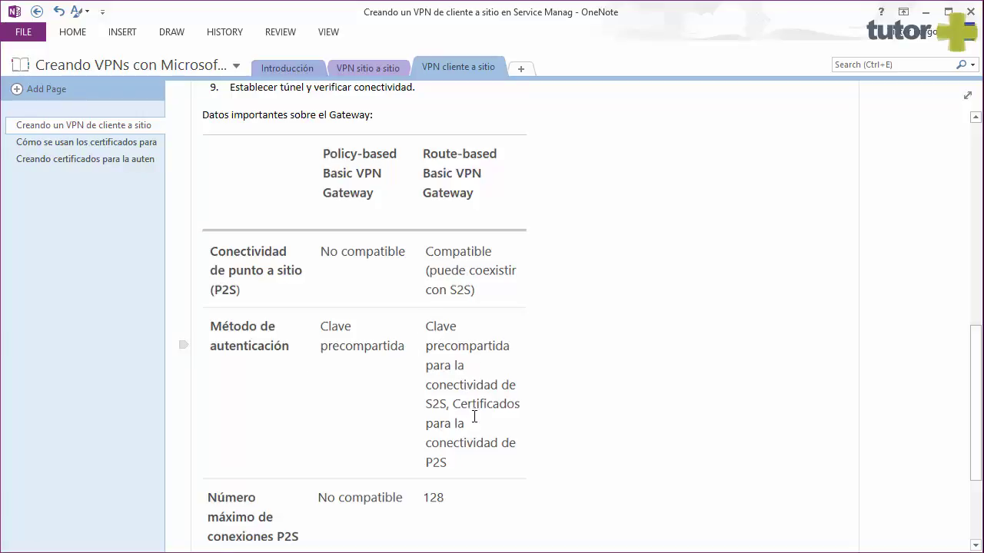
{"action": "scroll", "coordinate": [430, 435], "scroll_direction": "down", "scroll_amount": 1}
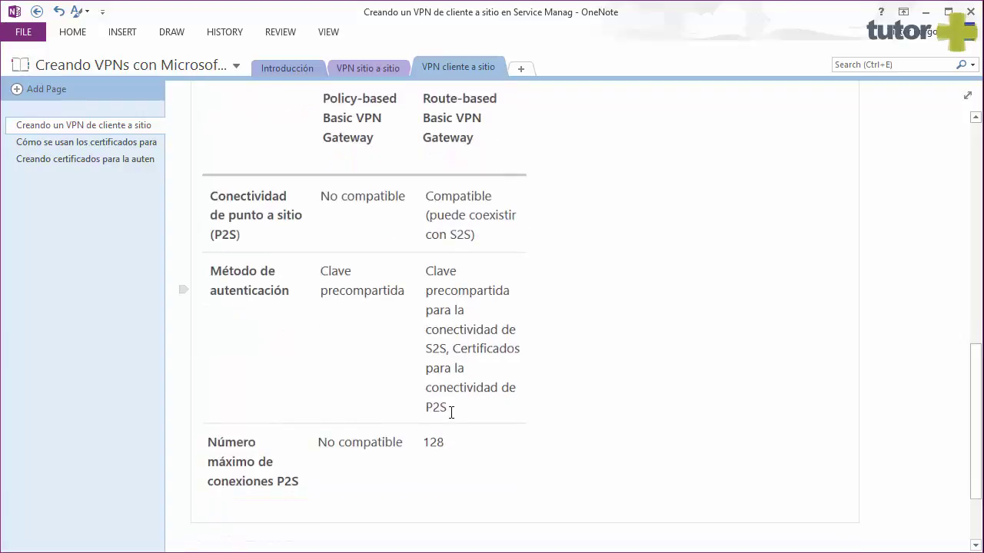
{"action": "scroll", "coordinate": [451, 412], "scroll_direction": "up", "scroll_amount": 2}
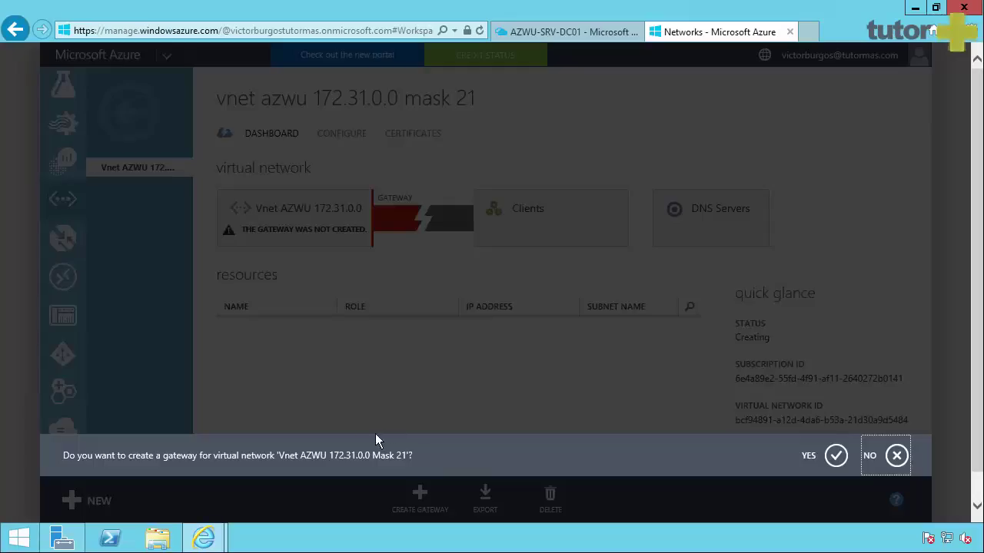
Back in the Azure portal, confirm the gateway creation for Vnet AZWU 172.31.0.0 Mask 21 and check its progress notification.
{"action": "left_click", "coordinate": [811, 460]}
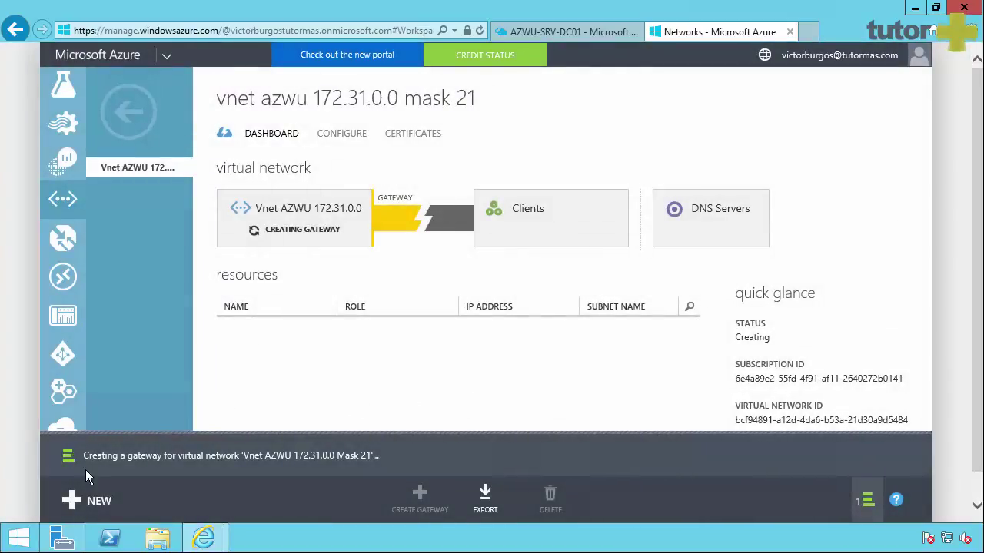
{"action": "left_click_drag", "start_coordinate": [83, 456], "coordinate": [372, 458]}
{"action": "left_click", "coordinate": [369, 457]}
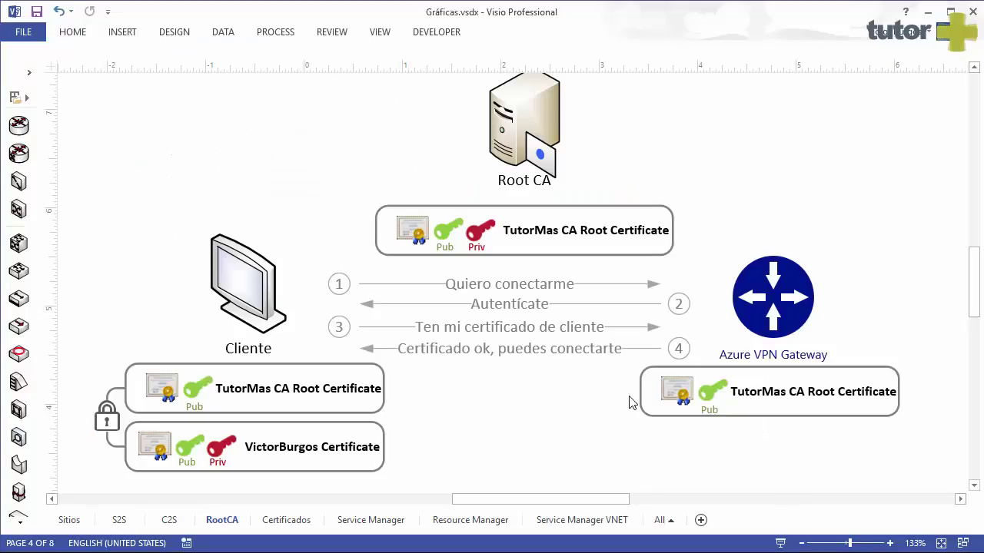
In the Visio drawing's C2S page, highlight the Azure network area, GatewaySubnet, Subnet-1 and the Point-to-Site address space by selecting them together.
{"action": "left_click", "coordinate": [169, 520]}
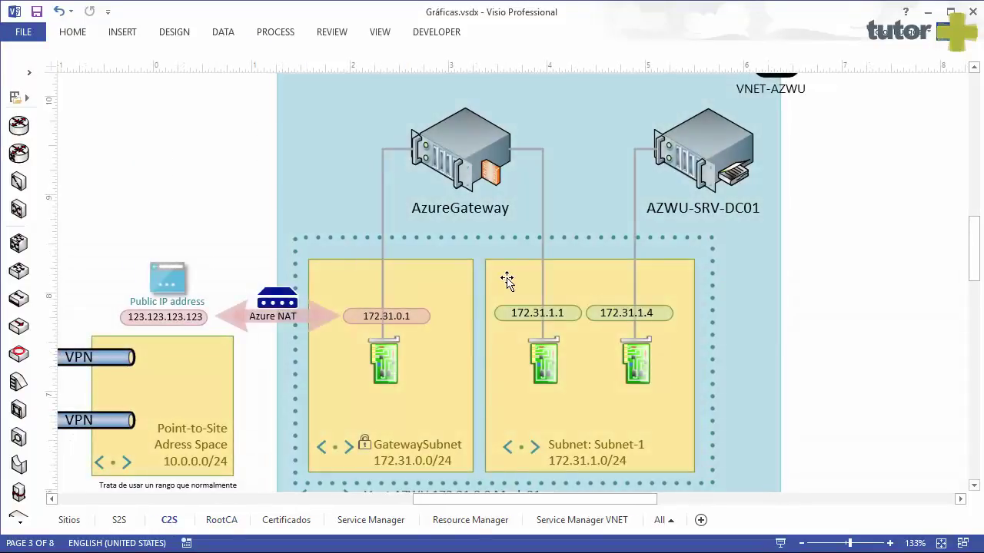
{"action": "scroll", "coordinate": [486, 513], "scroll_direction": "left", "scroll_amount": 1}
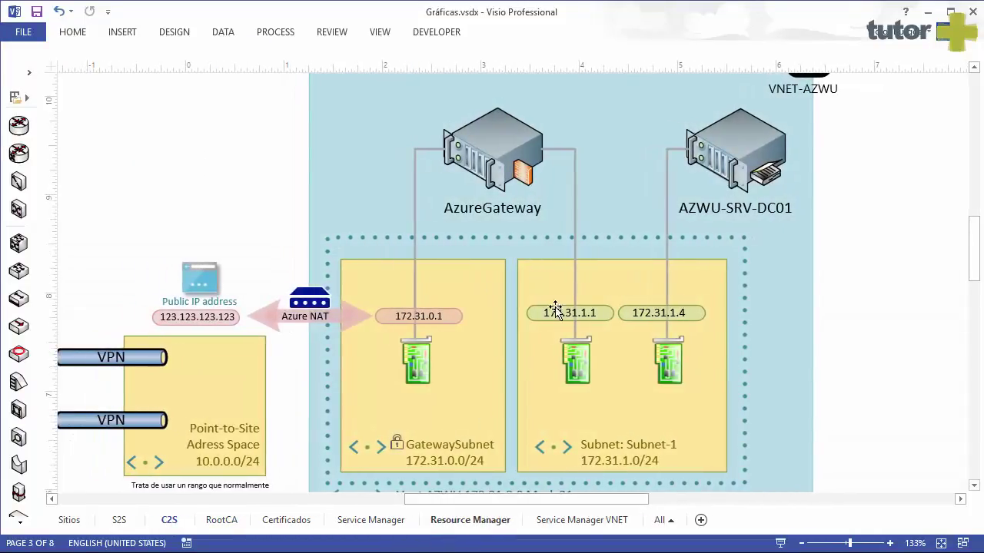
{"action": "left_click", "coordinate": [766, 419]}
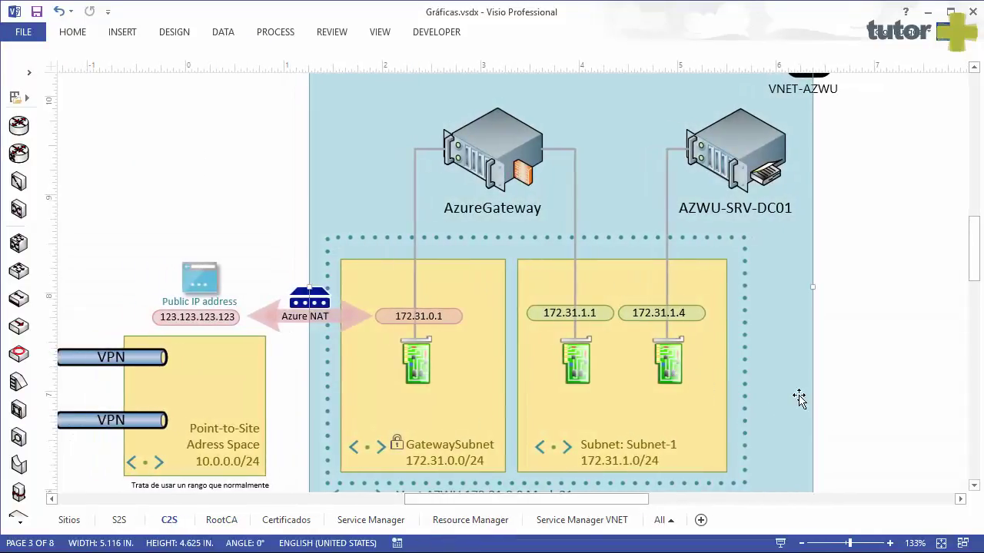
{"action": "scroll", "coordinate": [791, 392], "scroll_direction": "down", "scroll_amount": 2}
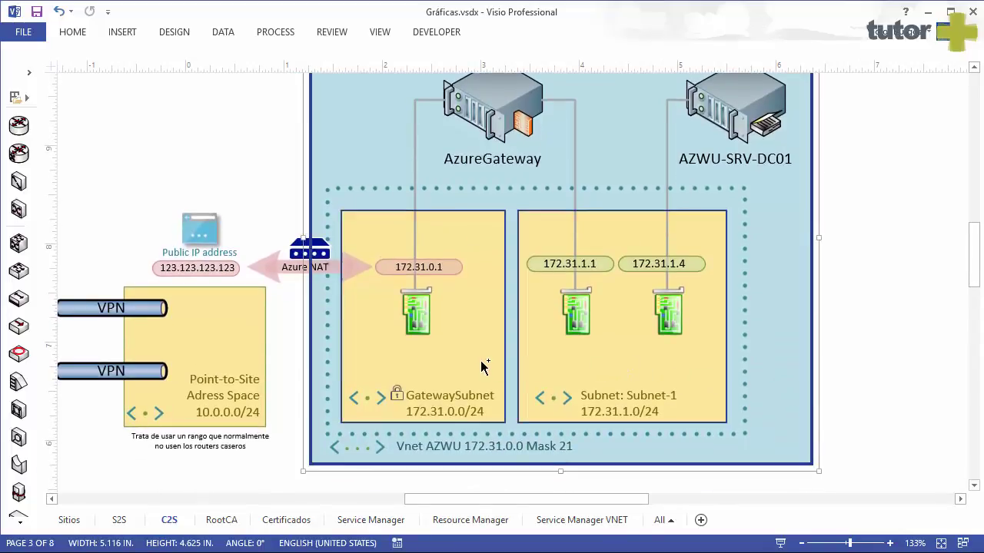
{"action": "left_click", "coordinate": [230, 352], "text": "shift"}
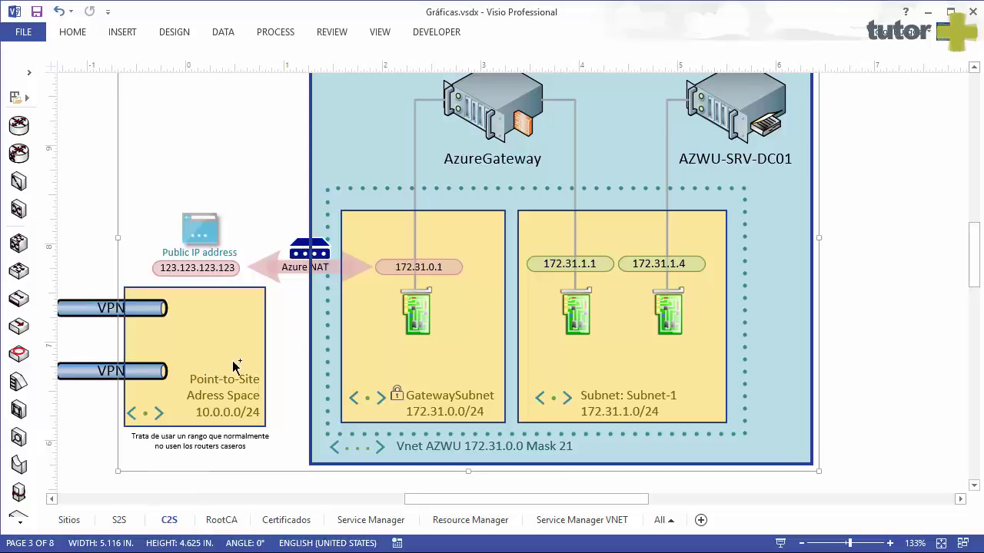